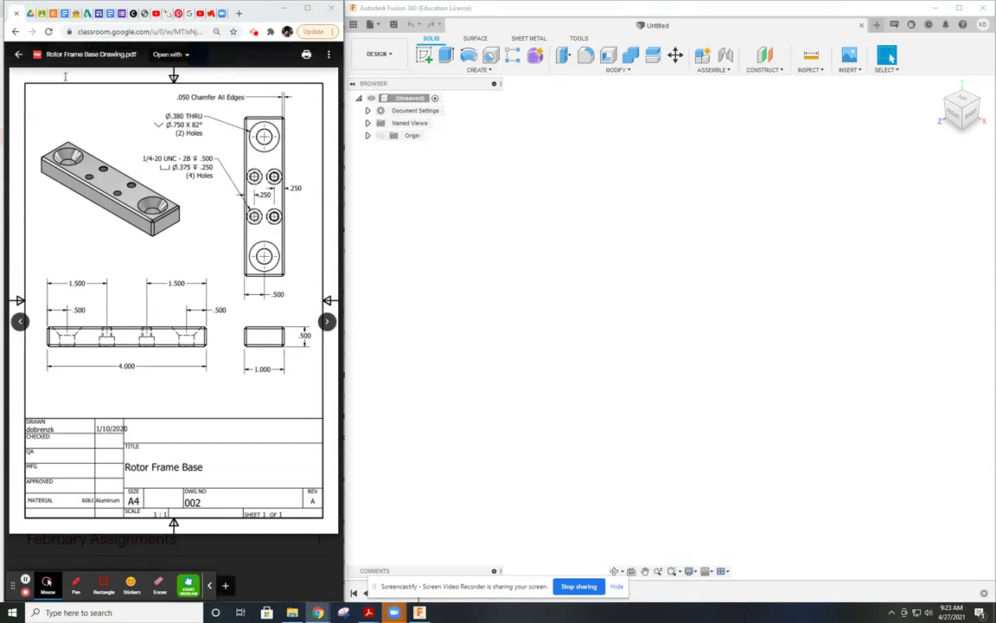
Check the dimensional symbols chart, then draw a rectangle from the origin on the XY plane
{"action": "left_click", "coordinate": [30, 14]}
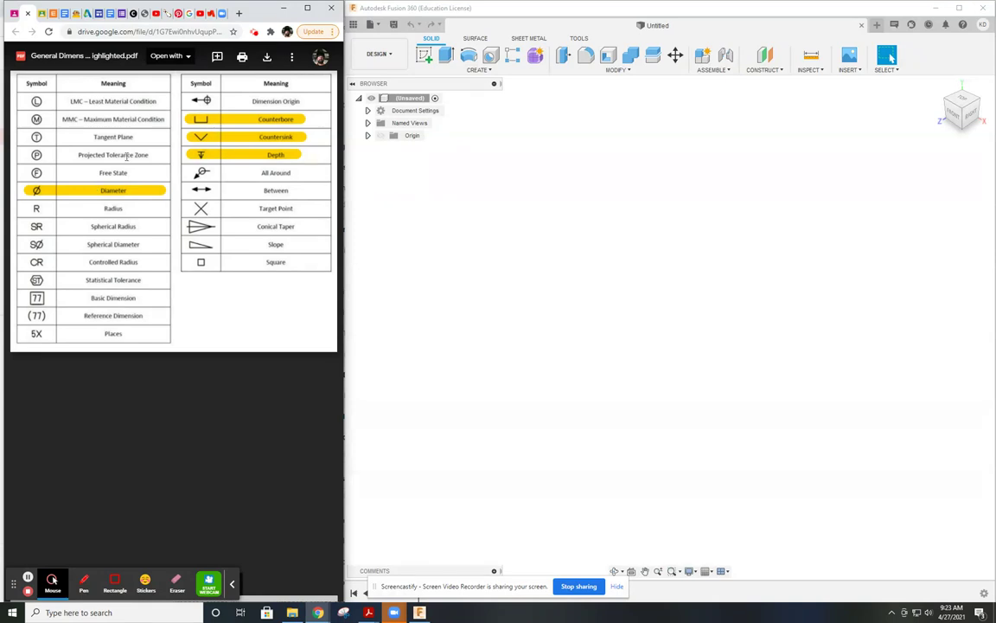
{"action": "left_click", "coordinate": [13, 13]}
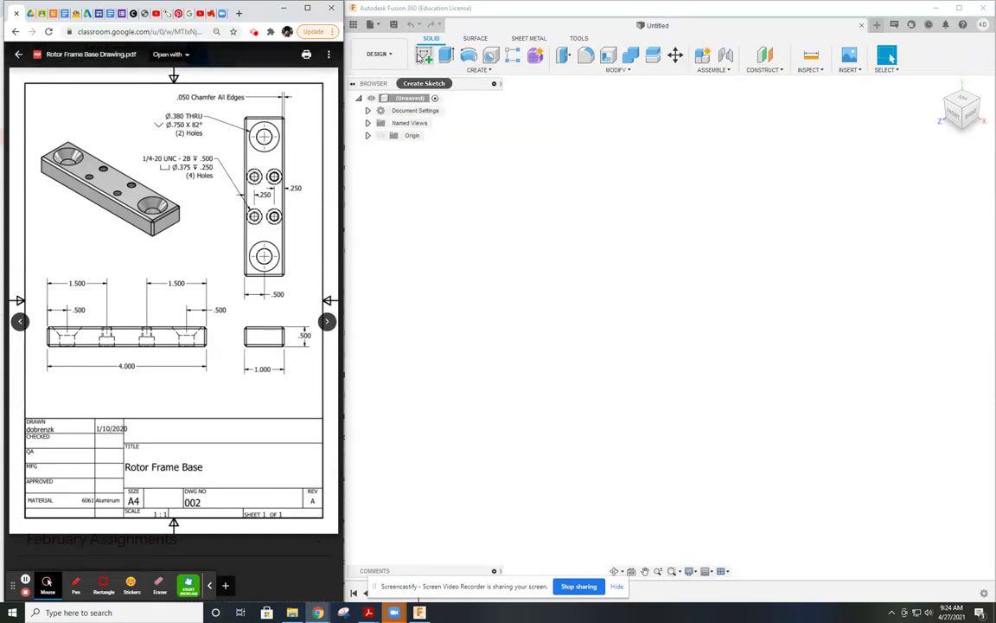
{"action": "left_click", "coordinate": [424, 54]}
{"action": "left_click", "coordinate": [666, 346]}
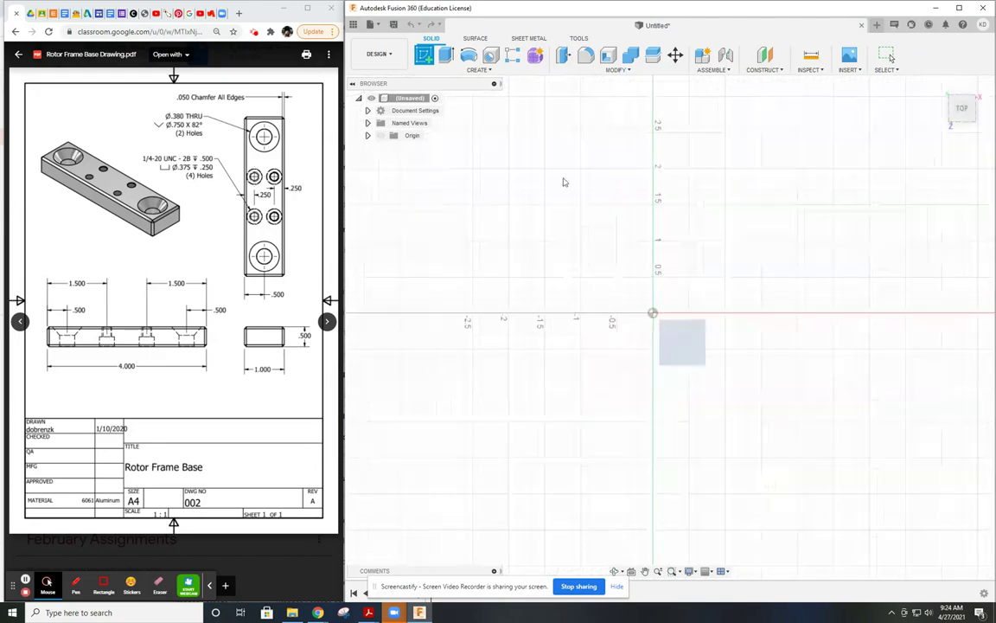
{"action": "left_click", "coordinate": [442, 56]}
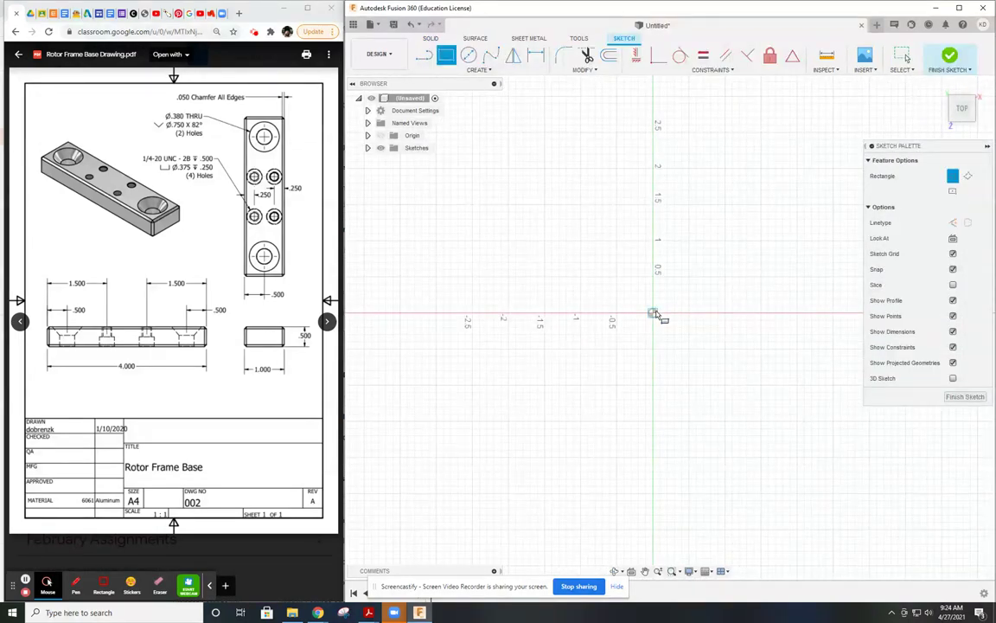
{"action": "left_click", "coordinate": [653, 313]}
{"action": "left_click", "coordinate": [850, 249]}
{"action": "middle_click_drag", "start_coordinate": [751, 334], "coordinate": [619, 311]}
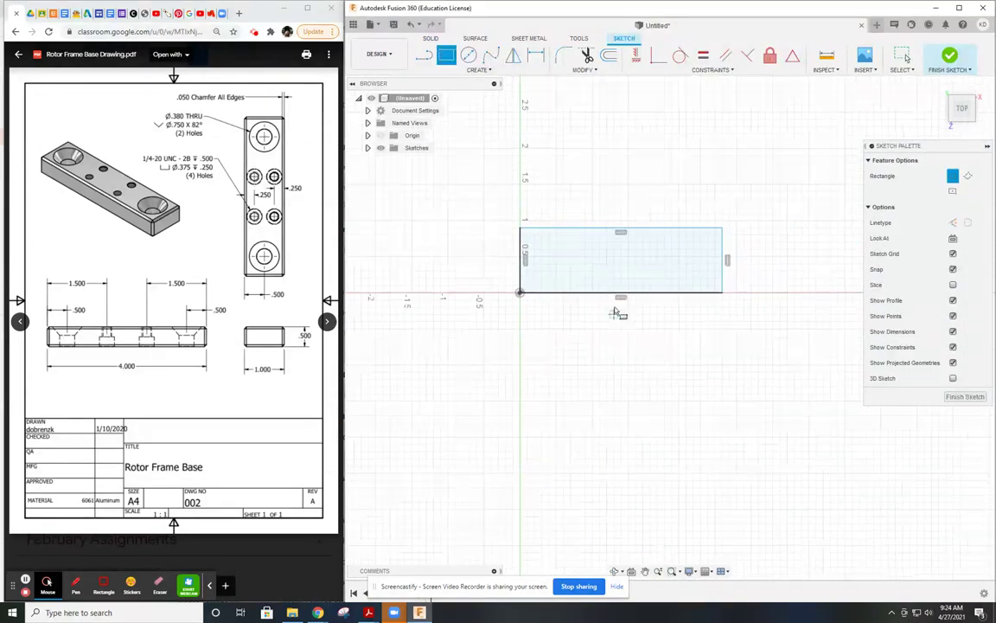
Dimension the rectangle to 4 in wide by 1 in tall
{"action": "key", "text": "d"}
{"action": "left_click", "coordinate": [600, 293]}
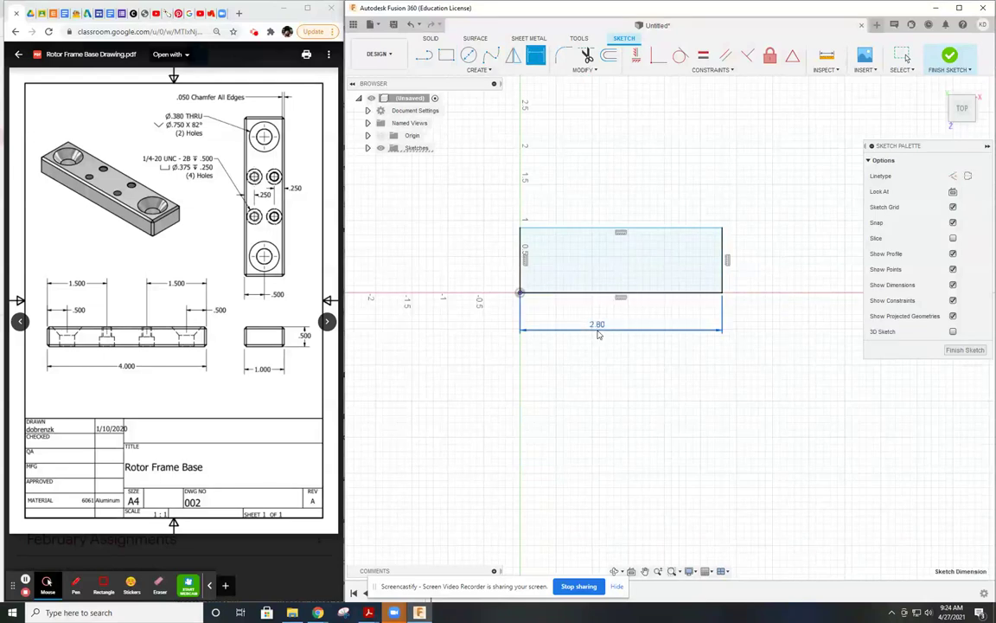
{"action": "left_click", "coordinate": [599, 331]}
{"action": "type", "text": "4"}
{"action": "key", "text": "Return"}
{"action": "left_click", "coordinate": [521, 265]}
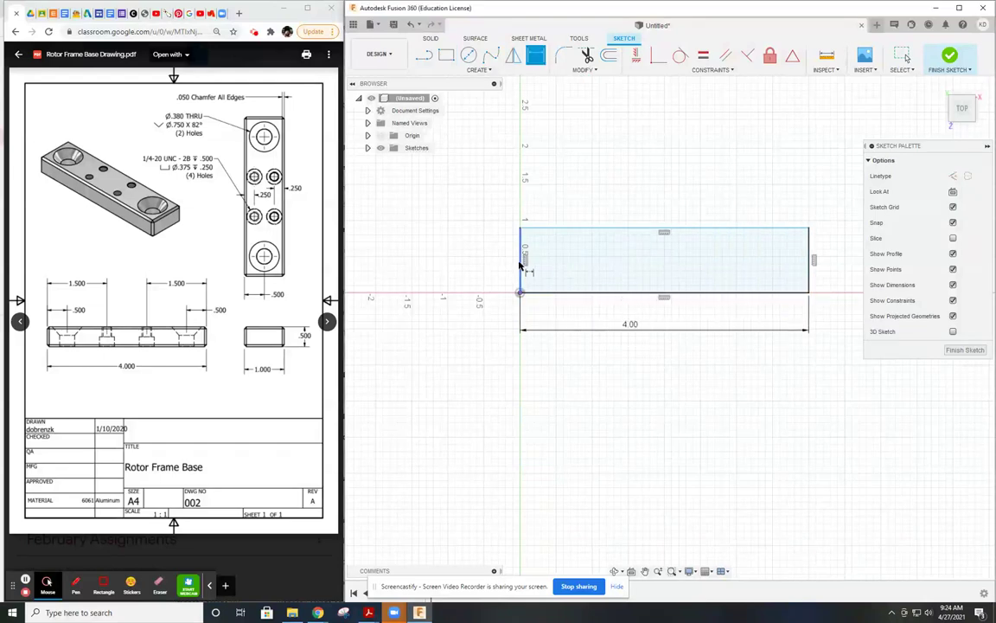
{"action": "left_click", "coordinate": [509, 264]}
{"action": "type", "text": "1"}
{"action": "key", "text": "Return"}
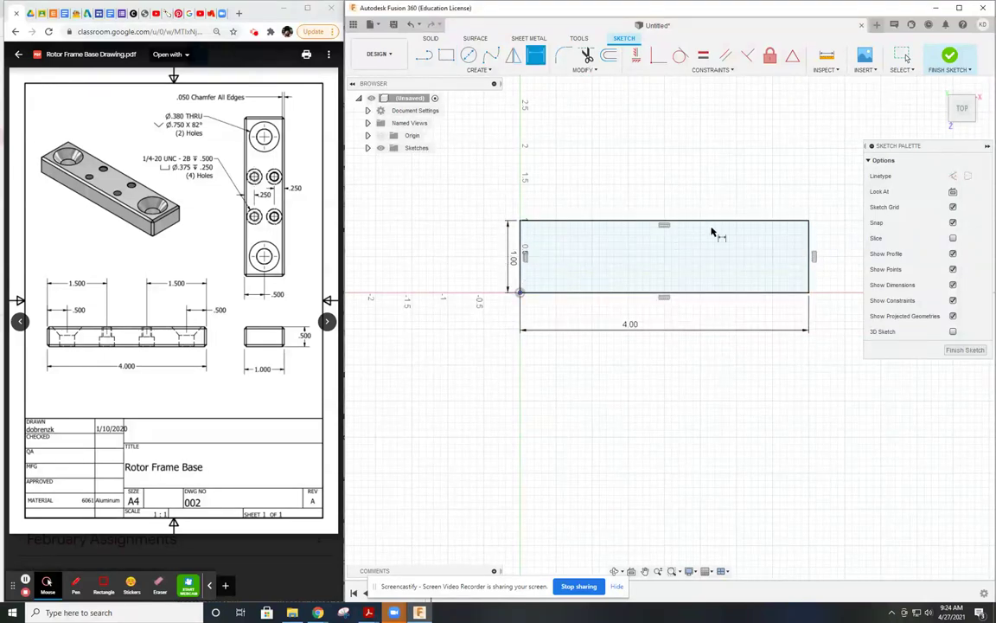
Extrude the rectangle 0.5 in into a new solid body
{"action": "key", "text": "e"}
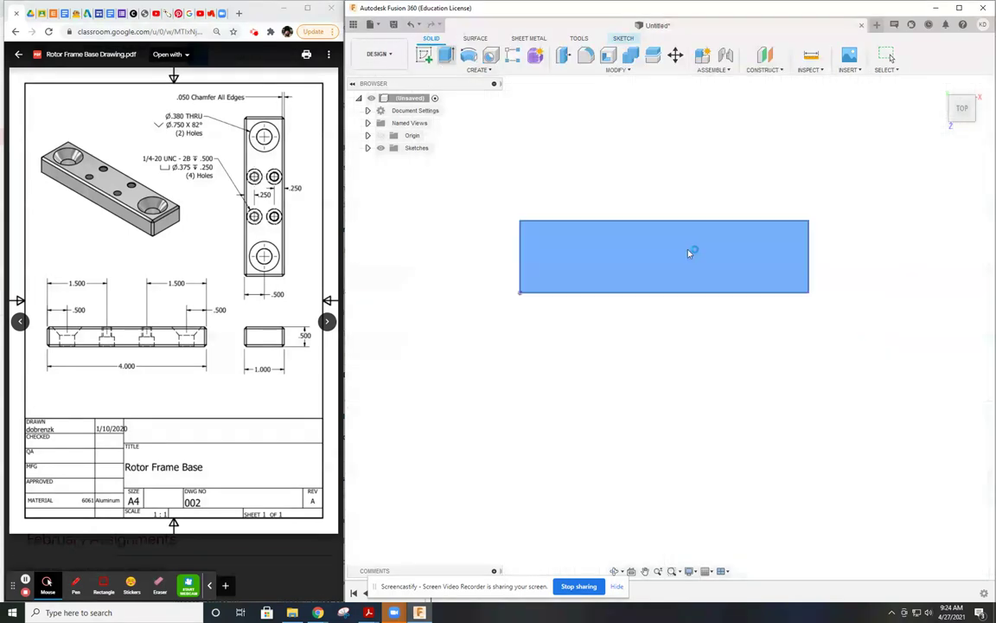
{"action": "type", "text": ".5"}
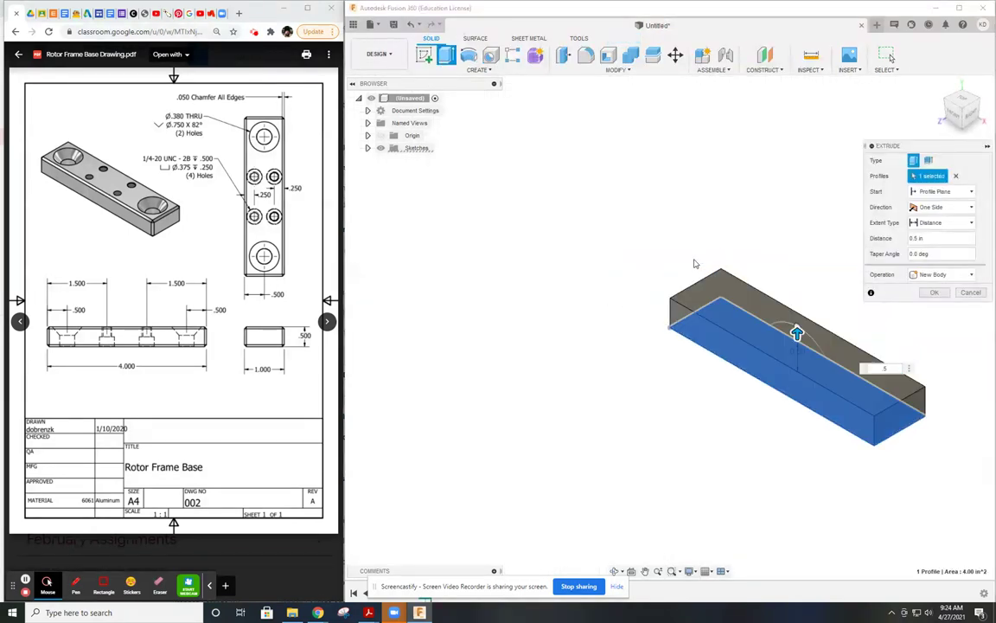
{"action": "key", "text": "Return"}
{"action": "middle_click_drag", "start_coordinate": [770, 402], "coordinate": [605, 344]}
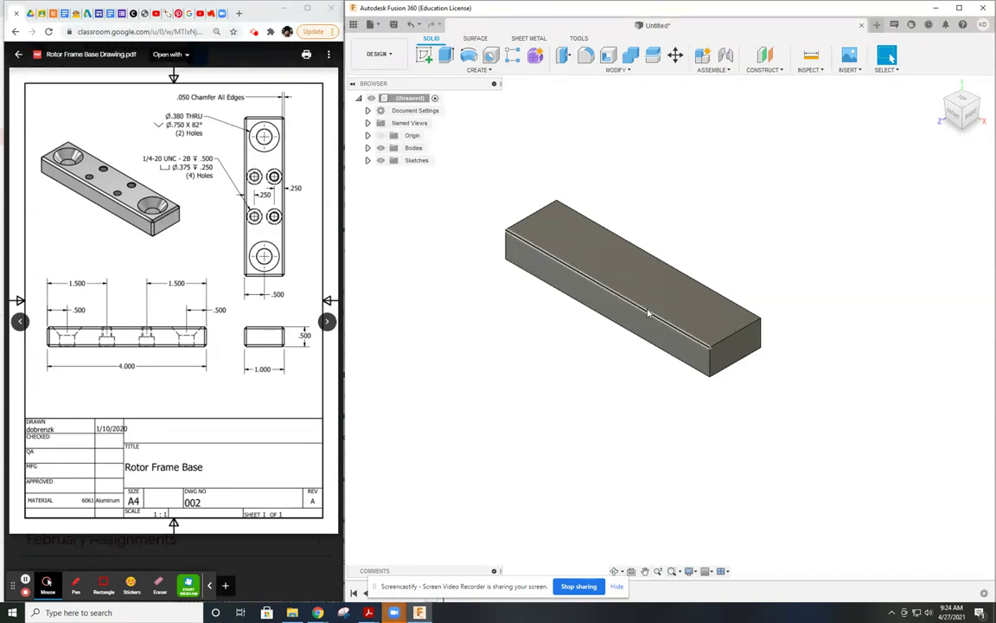
Orbit the view to look straight down on the block's top face
{"action": "middle_click_drag", "start_coordinate": [588, 330], "coordinate": [691, 374], "text": "shift"}
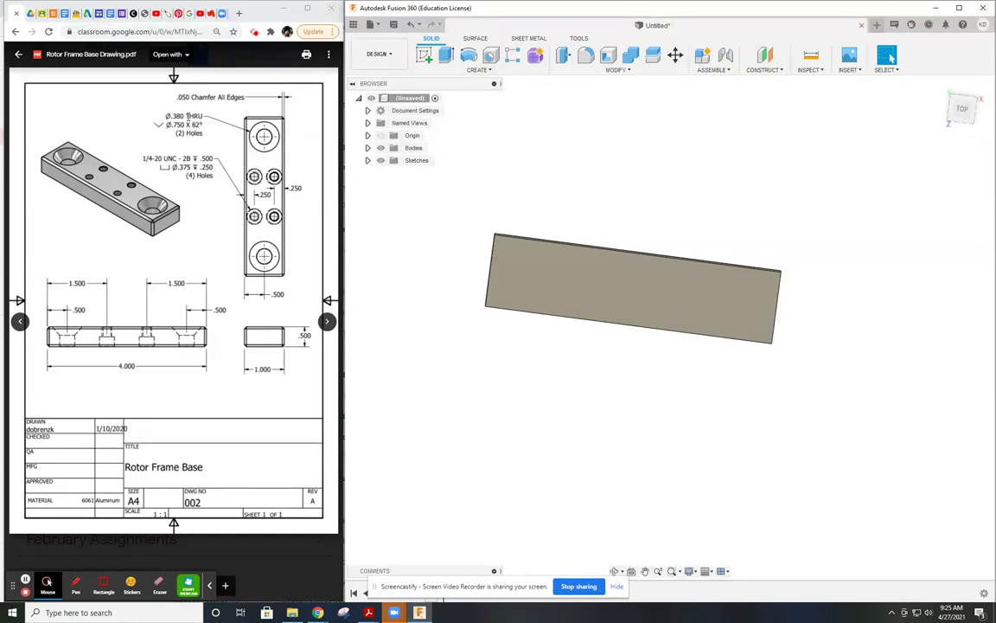
Start a sketch on the block's top face and place a point near the left end
{"action": "left_click", "coordinate": [425, 55]}
{"action": "left_click", "coordinate": [603, 276]}
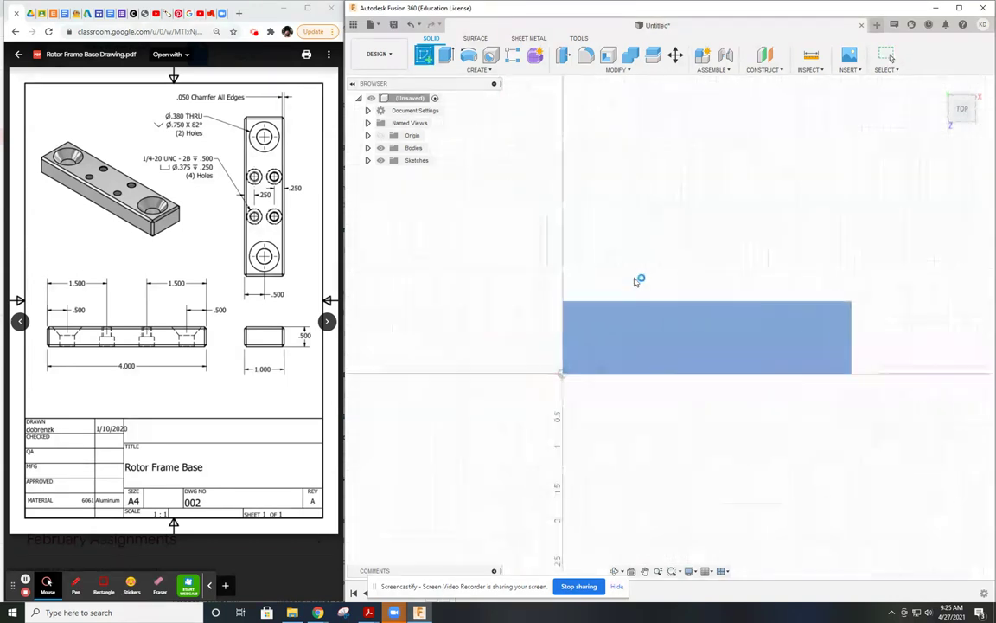
{"action": "left_click", "coordinate": [475, 70]}
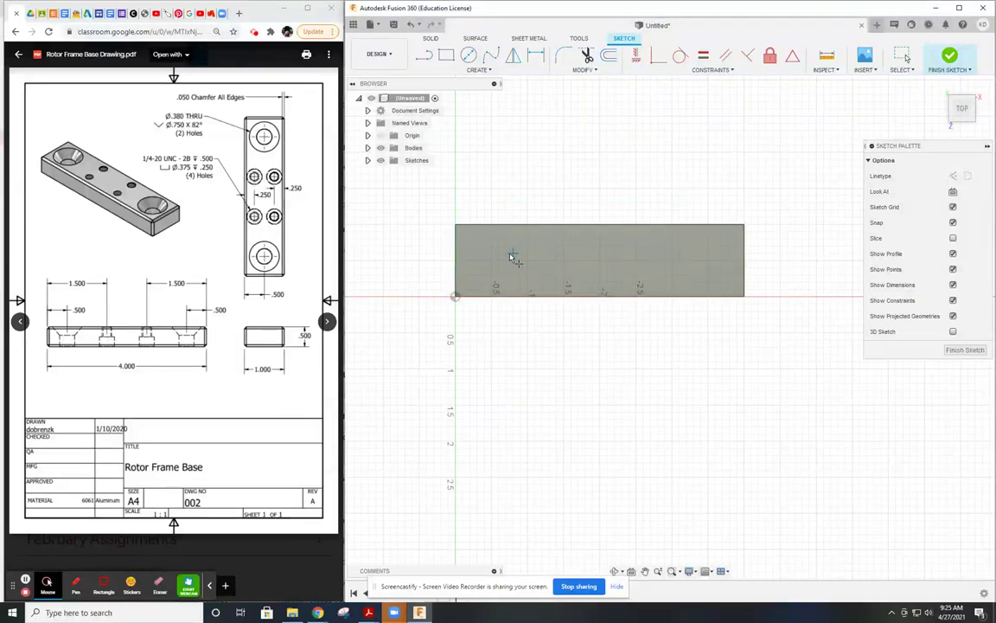
{"action": "left_click", "coordinate": [505, 252]}
{"action": "key", "text": "Escape"}
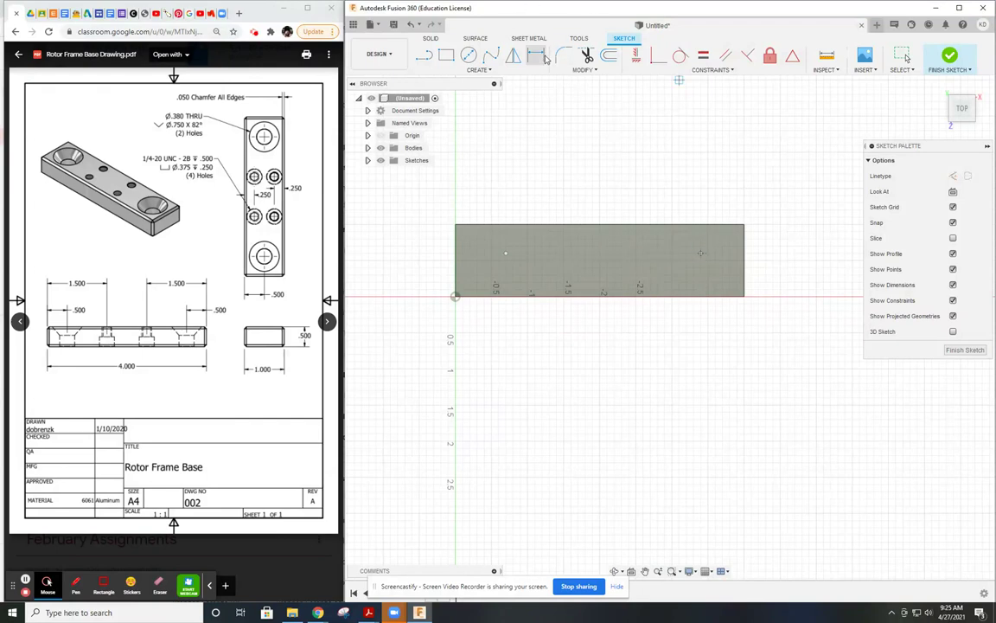
Dimension the left point 0.50 in from the bottom edge and from the left end
{"action": "left_click", "coordinate": [537, 55]}
{"action": "left_click", "coordinate": [506, 254]}
{"action": "left_click", "coordinate": [516, 295]}
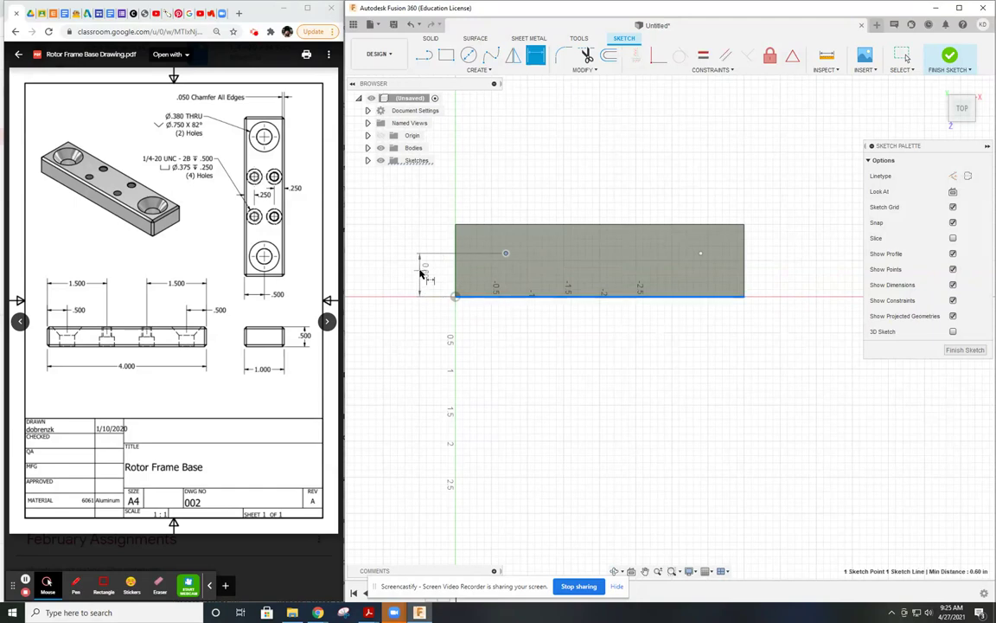
{"action": "left_click", "coordinate": [421, 274]}
{"action": "type", "text": ".5"}
{"action": "key", "text": "Return"}
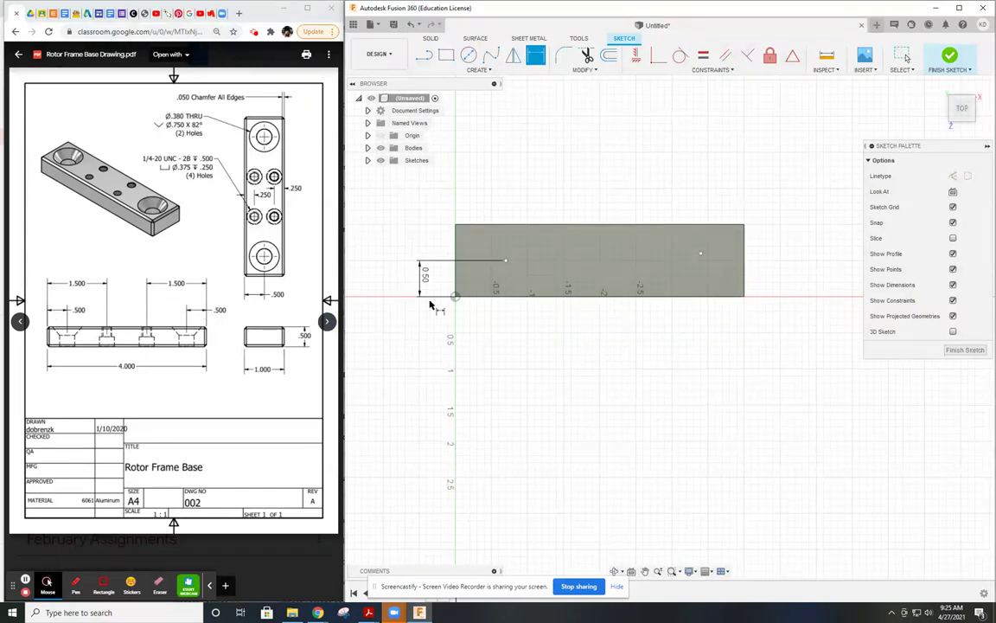
{"action": "left_click", "coordinate": [459, 260]}
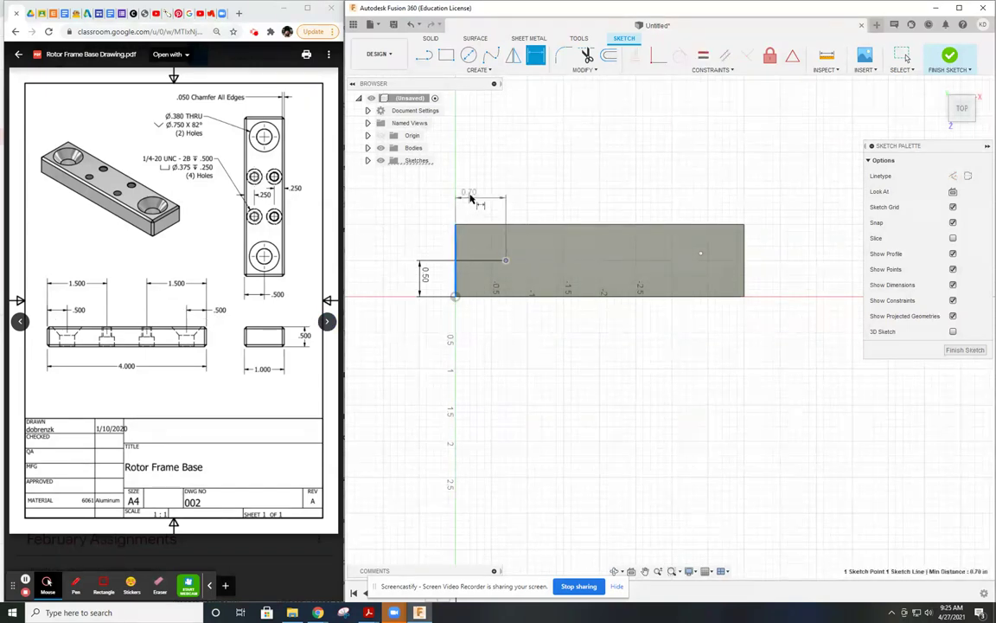
{"action": "left_click", "coordinate": [471, 192]}
{"action": "type", "text": "0.5"}
{"action": "key", "text": "Return"}
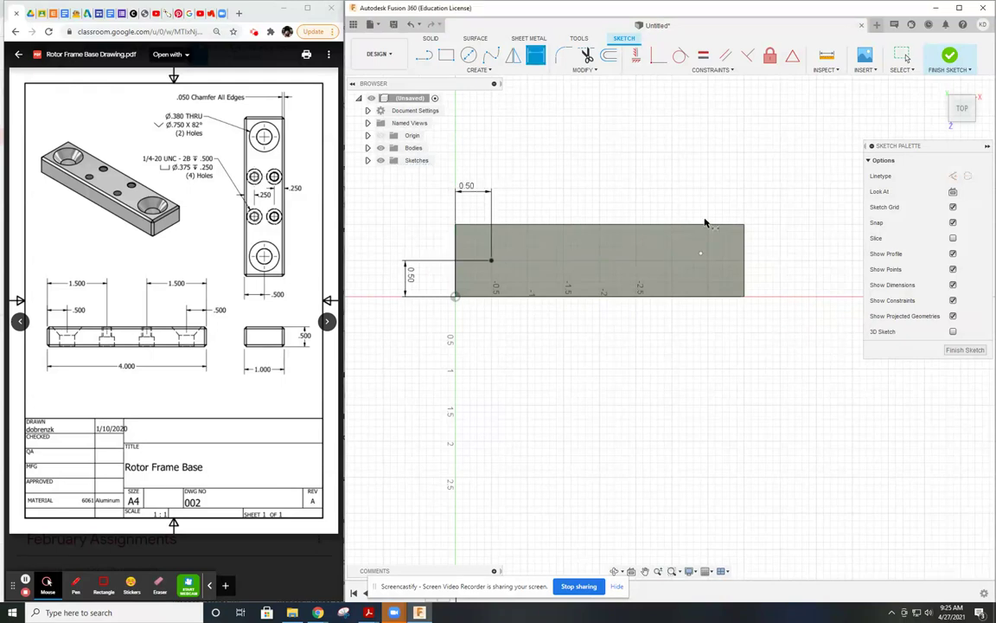
Dimension the right point 0.50 in from the right end
{"action": "left_click", "coordinate": [744, 257]}
{"action": "left_click", "coordinate": [700, 252]}
{"action": "left_click", "coordinate": [734, 191]}
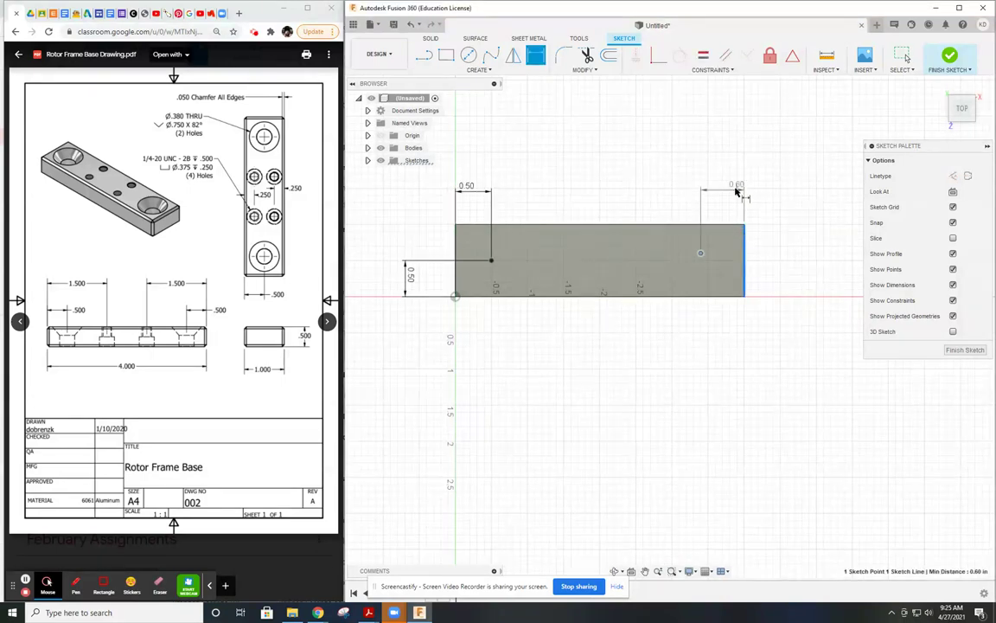
{"action": "type", "text": "0.5"}
{"action": "key", "text": "Return"}
Constrain the two points horizontally level
{"action": "left_click", "coordinate": [636, 55]}
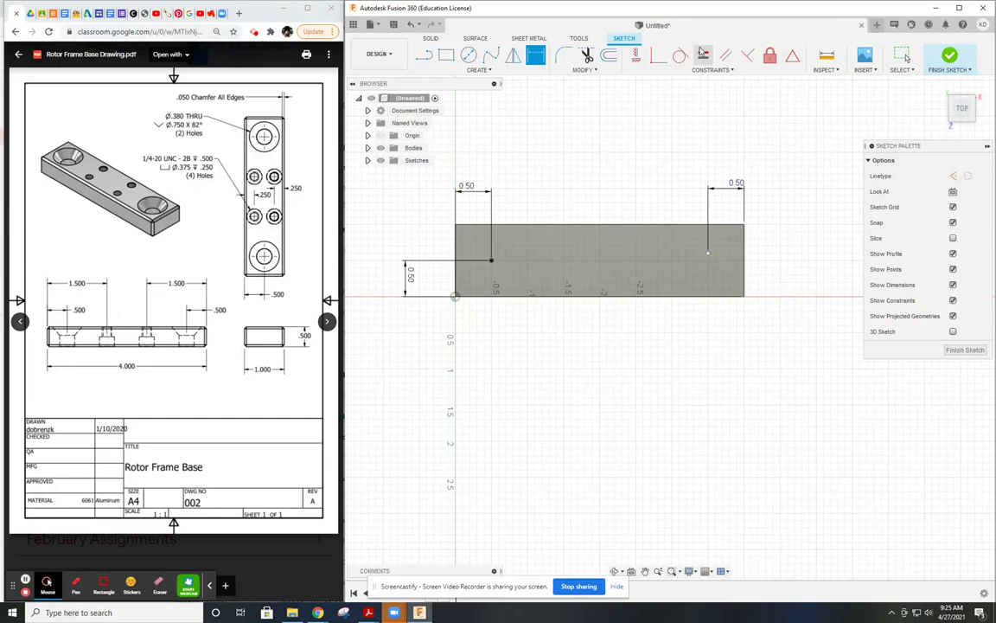
{"action": "left_click", "coordinate": [491, 259]}
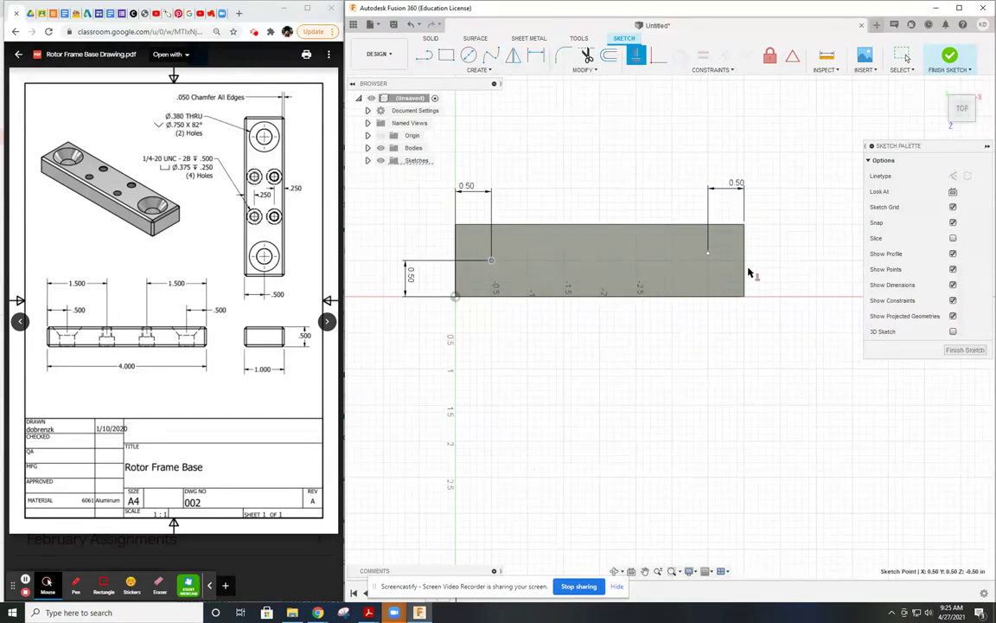
{"action": "left_click", "coordinate": [708, 252]}
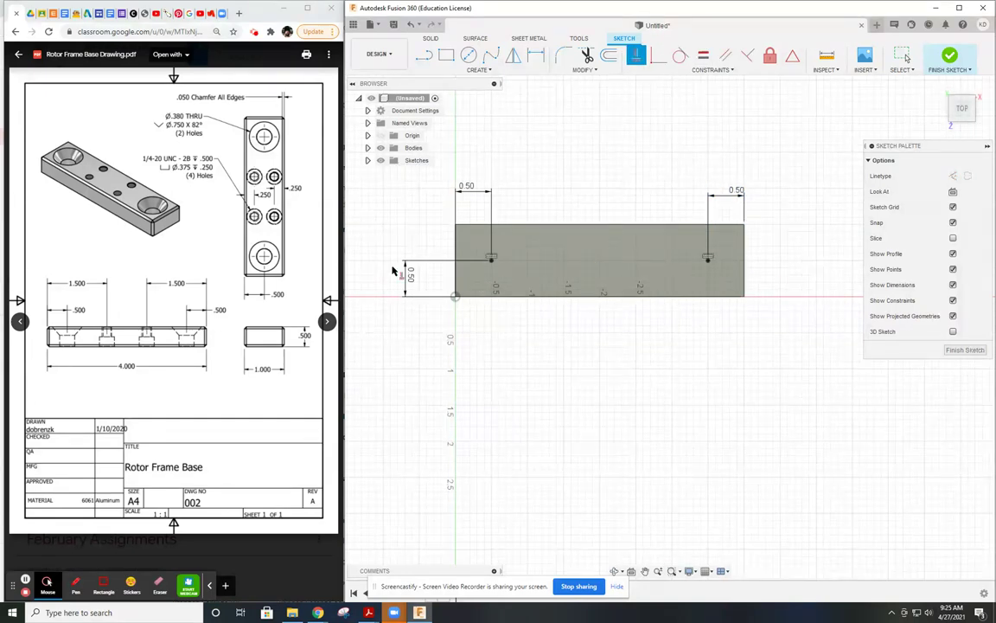
{"action": "left_click", "coordinate": [435, 39]}
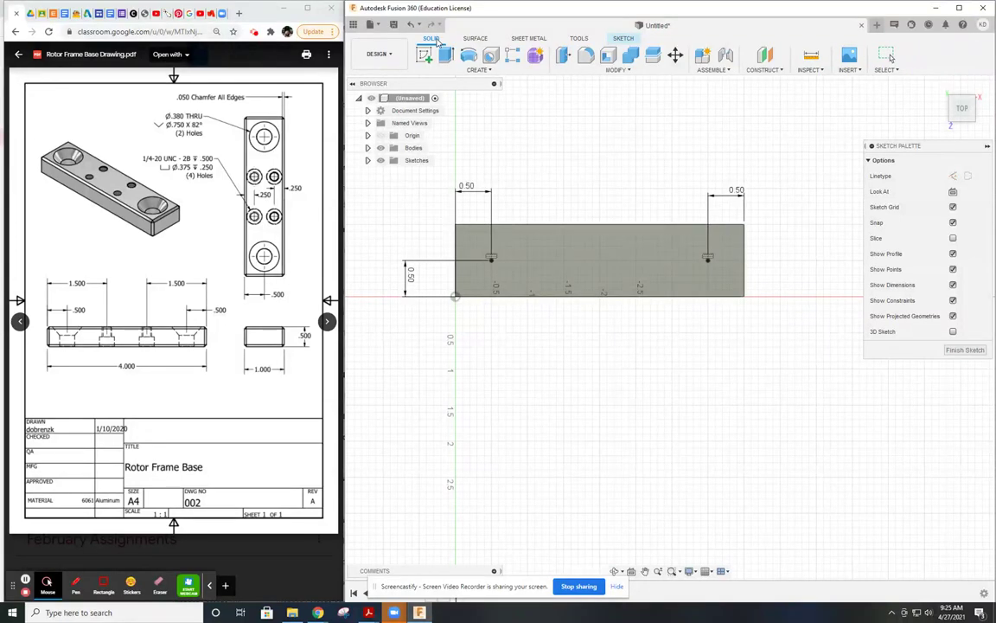
Add holes on both end points with Extents set to All and Countersink hole type
{"action": "left_click", "coordinate": [491, 56]}
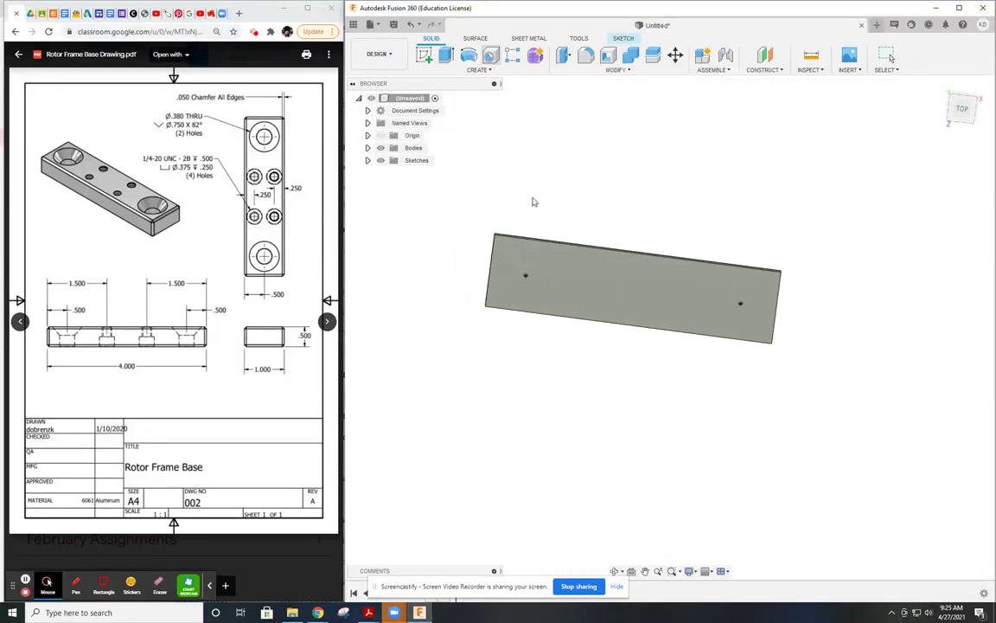
{"action": "left_click", "coordinate": [525, 275]}
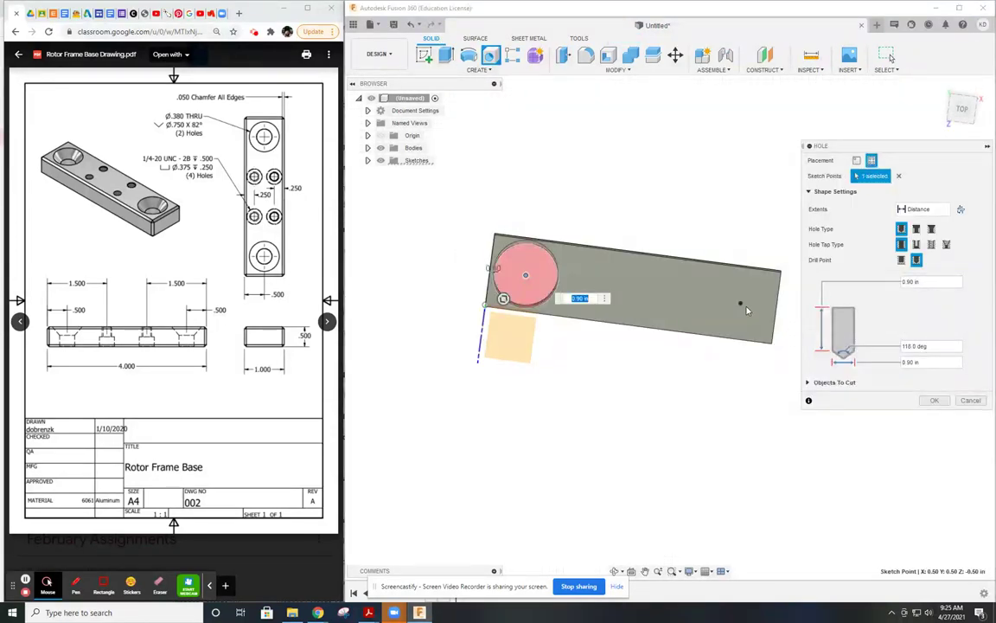
{"action": "left_click", "coordinate": [740, 303]}
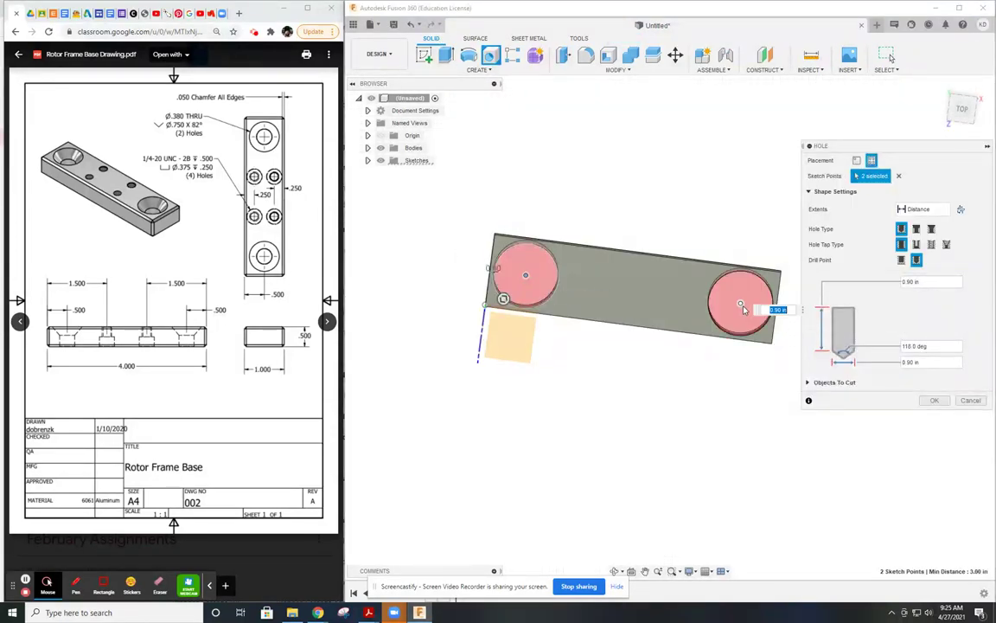
{"action": "left_click", "coordinate": [944, 210]}
{"action": "left_click", "coordinate": [936, 247]}
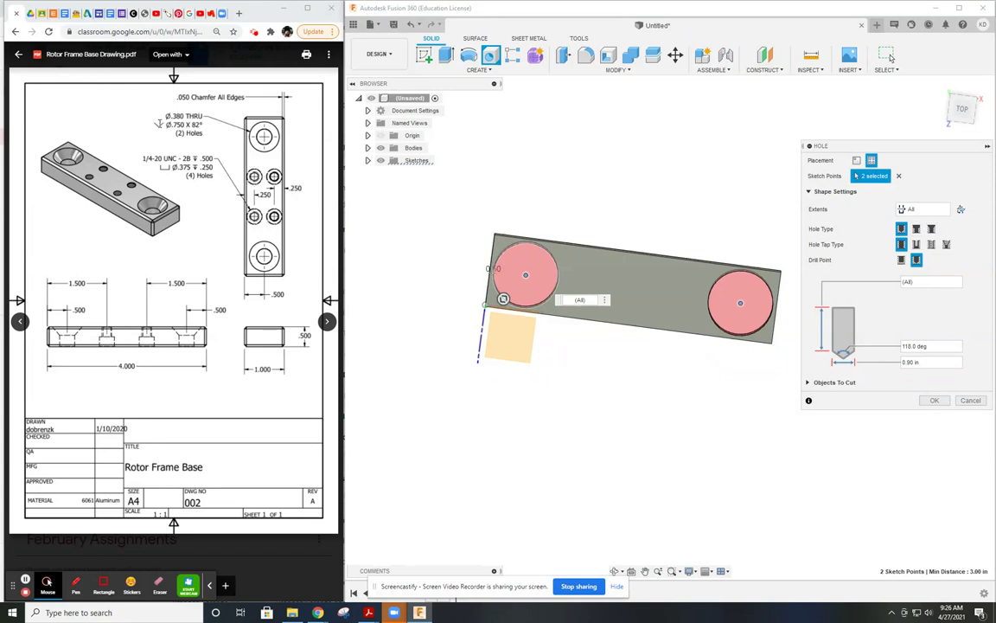
{"action": "left_click", "coordinate": [933, 229]}
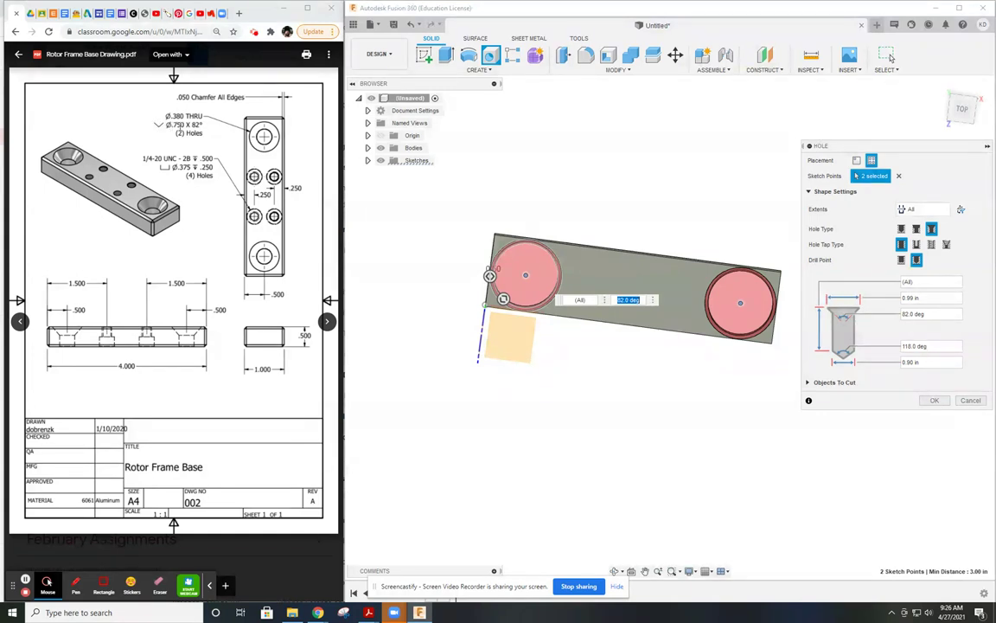
{"action": "key", "text": "Tab"}
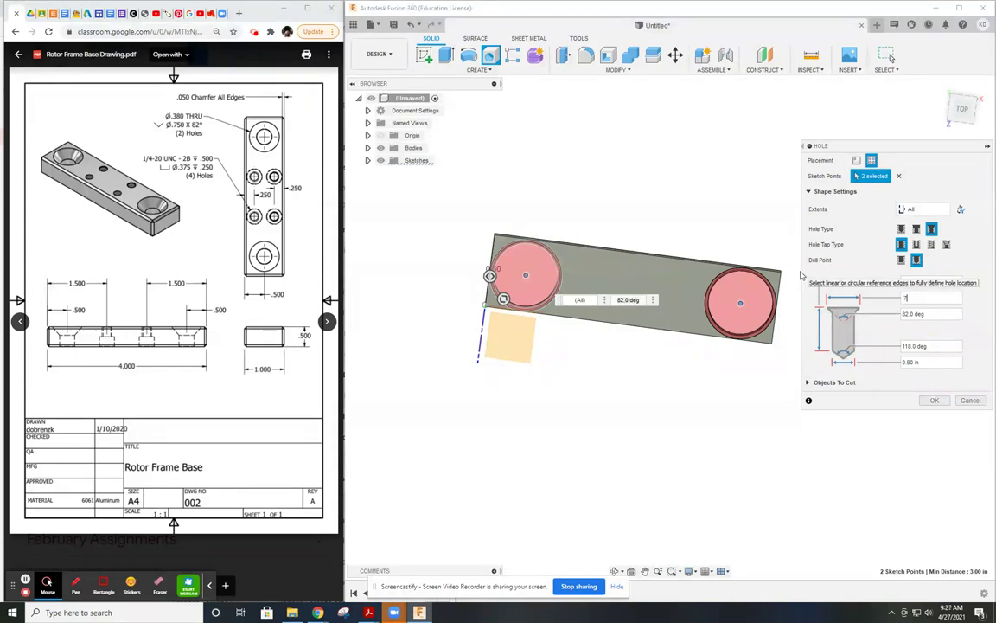
Set a 0.75 in countersink diameter and 0.38 in drill diameter, then create the holes
{"action": "type", "text": ".75"}
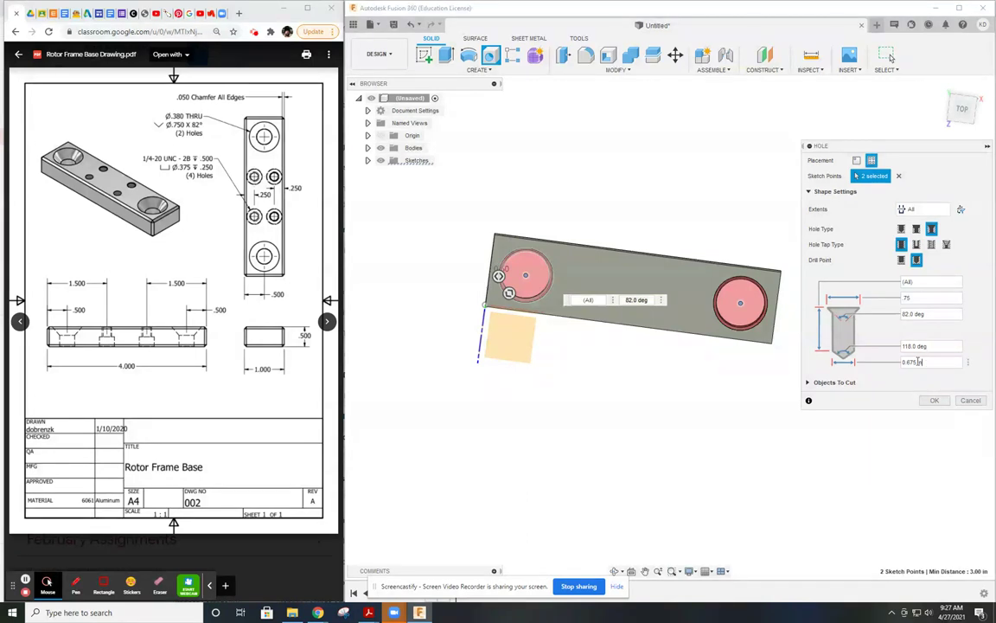
{"action": "left_click_drag", "start_coordinate": [918, 362], "coordinate": [876, 364]}
{"action": "type", "text": "38"}
{"action": "middle_click_drag", "start_coordinate": [588, 334], "coordinate": [665, 329], "text": "shift"}
{"action": "scroll", "coordinate": [648, 321], "scroll_direction": "up", "scroll_amount": 5}
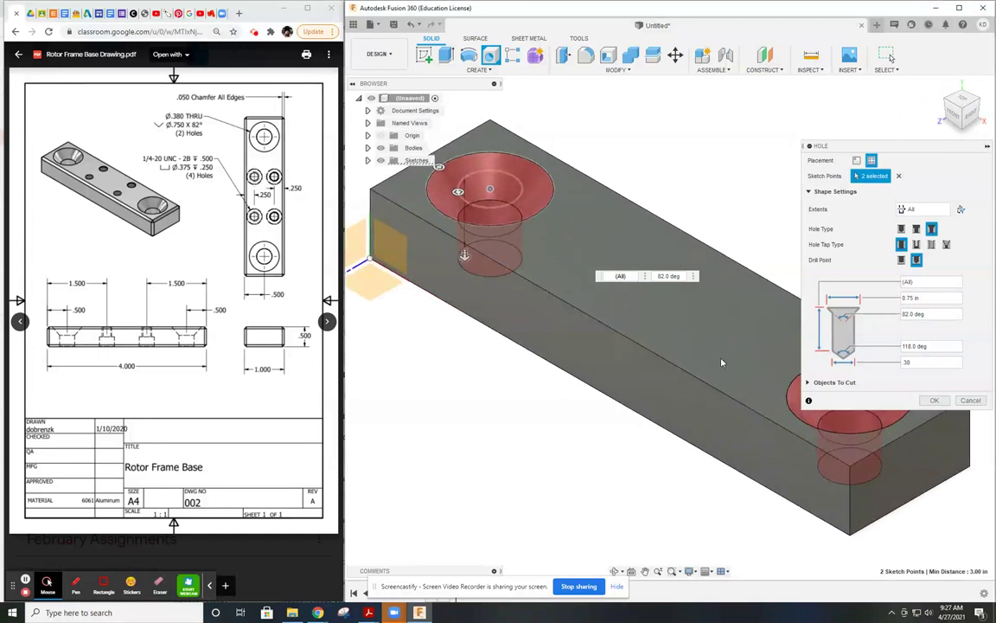
{"action": "scroll", "coordinate": [631, 325], "scroll_direction": "down", "scroll_amount": 4}
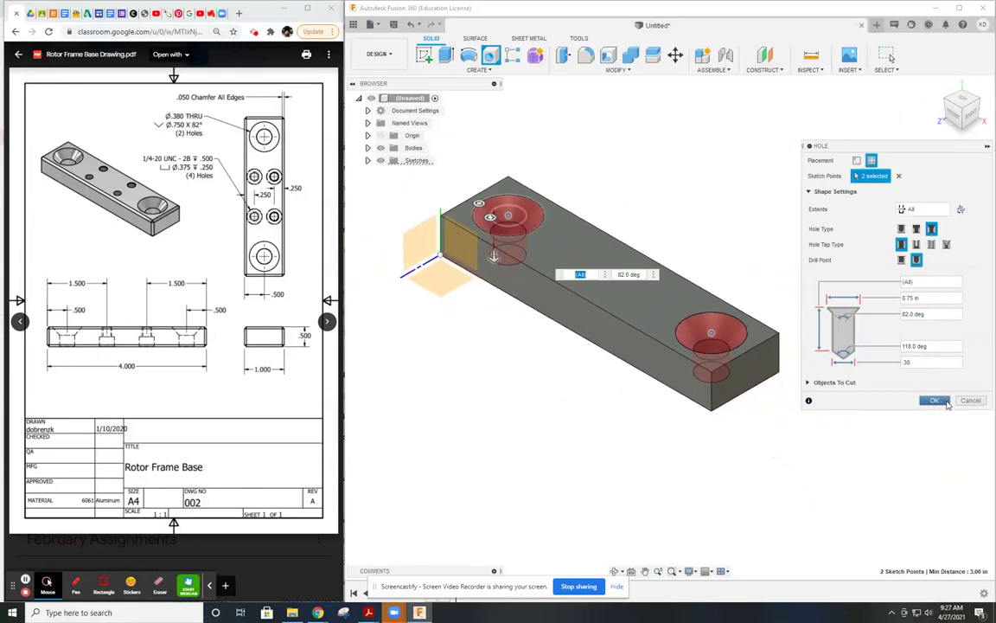
{"action": "left_click", "coordinate": [934, 401]}
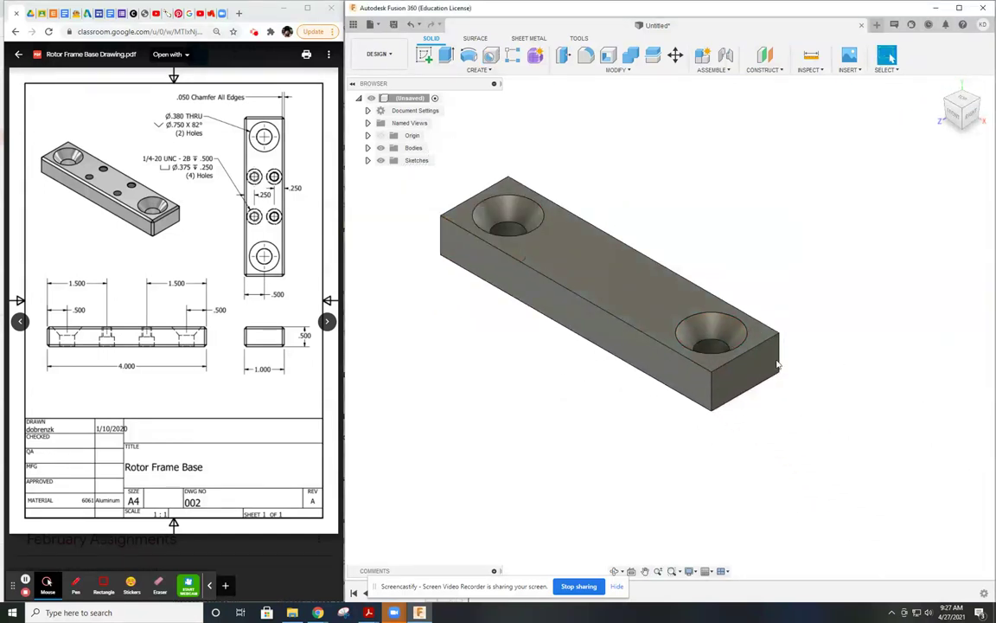
Start a sketch on the block's underside and place the tapped-hole points
{"action": "mouse_move", "coordinate": [528, 329]}
{"action": "middle_mouse_down", "text": "shift"}
{"action": "mouse_move", "coordinate": [545, 318]}
{"action": "mouse_move", "coordinate": [536, 320]}
{"action": "middle_mouse_up", "text": "shift"}
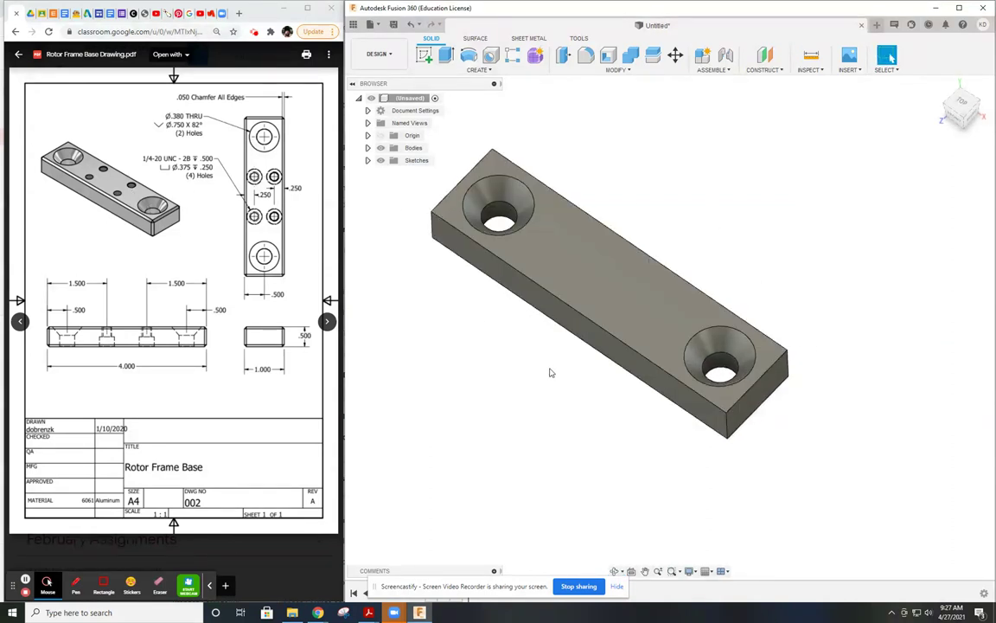
{"action": "middle_click_drag", "start_coordinate": [541, 361], "coordinate": [533, 227], "text": "shift"}
{"action": "left_click", "coordinate": [425, 55]}
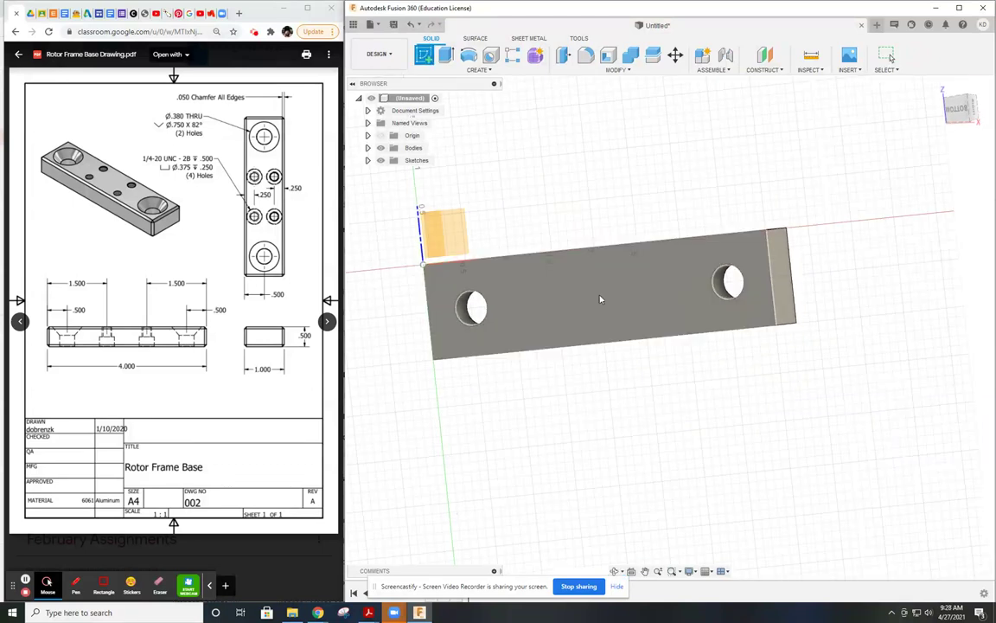
{"action": "left_click", "coordinate": [627, 294]}
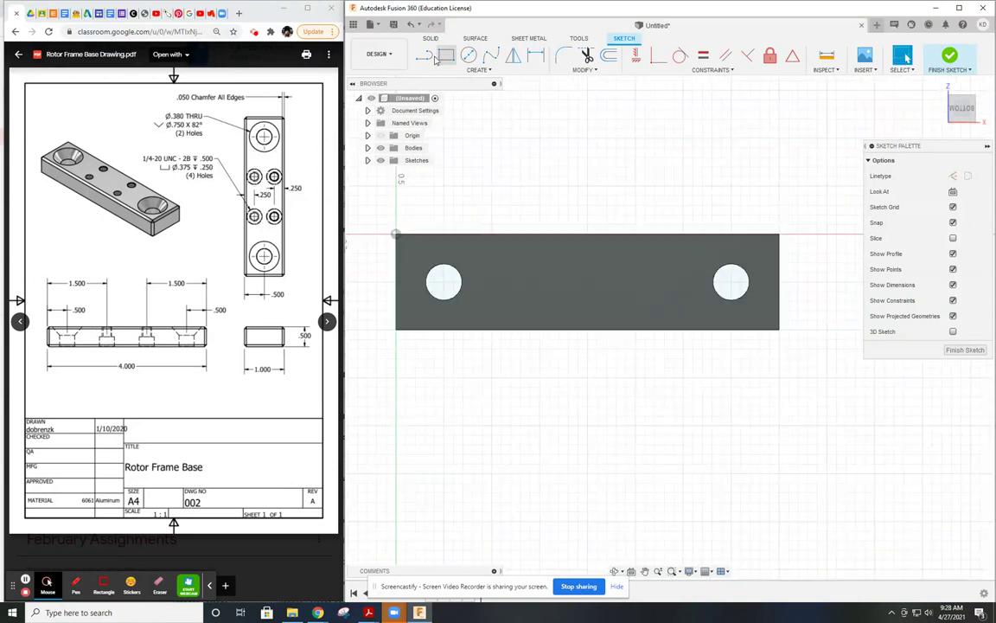
{"action": "left_click", "coordinate": [477, 69]}
{"action": "left_click", "coordinate": [476, 187]}
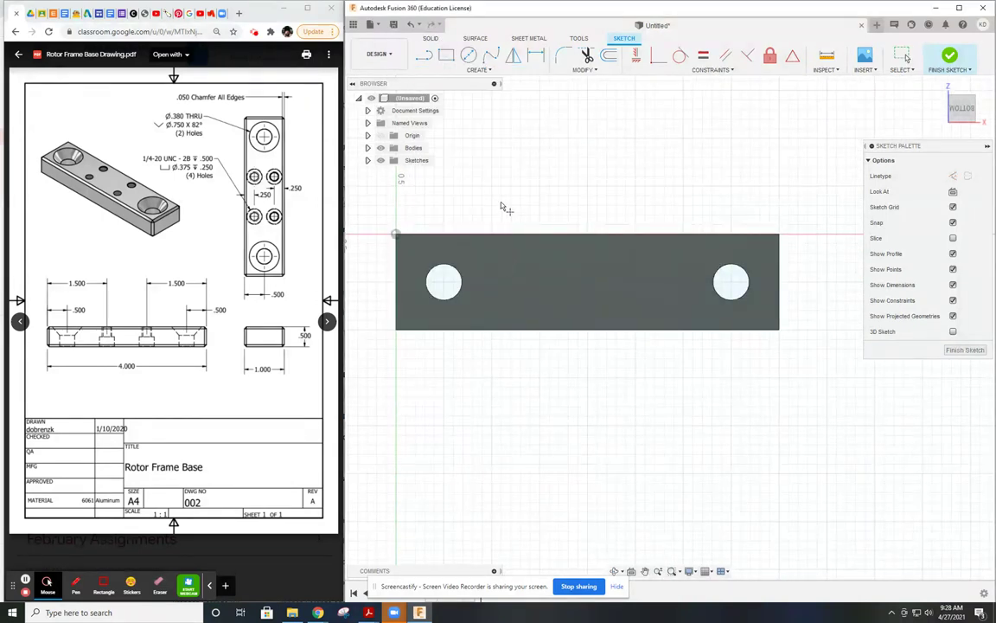
{"action": "left_click", "coordinate": [510, 301]}
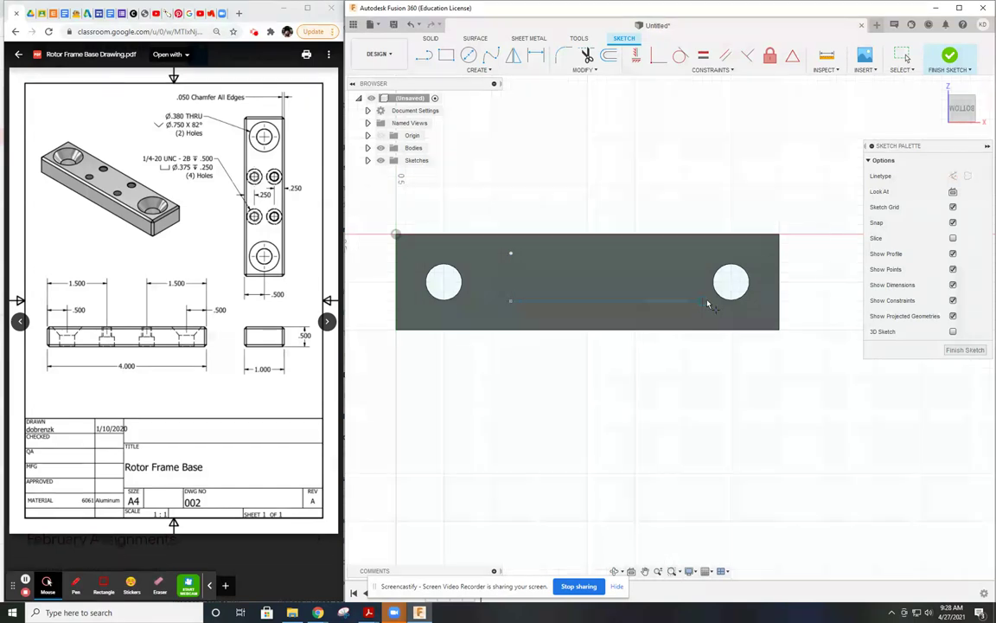
{"action": "left_click", "coordinate": [665, 300]}
{"action": "left_click", "coordinate": [664, 252]}
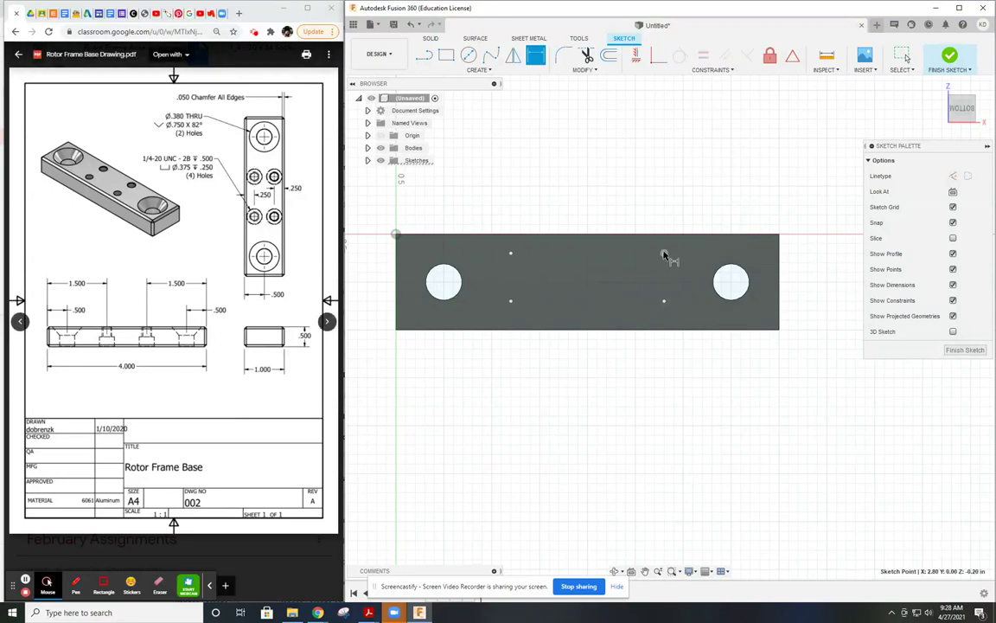
Dimension the upper points 1.50 in from the right and left ends
{"action": "left_click", "coordinate": [664, 252]}
{"action": "left_click", "coordinate": [779, 262]}
{"action": "left_click", "coordinate": [726, 184]}
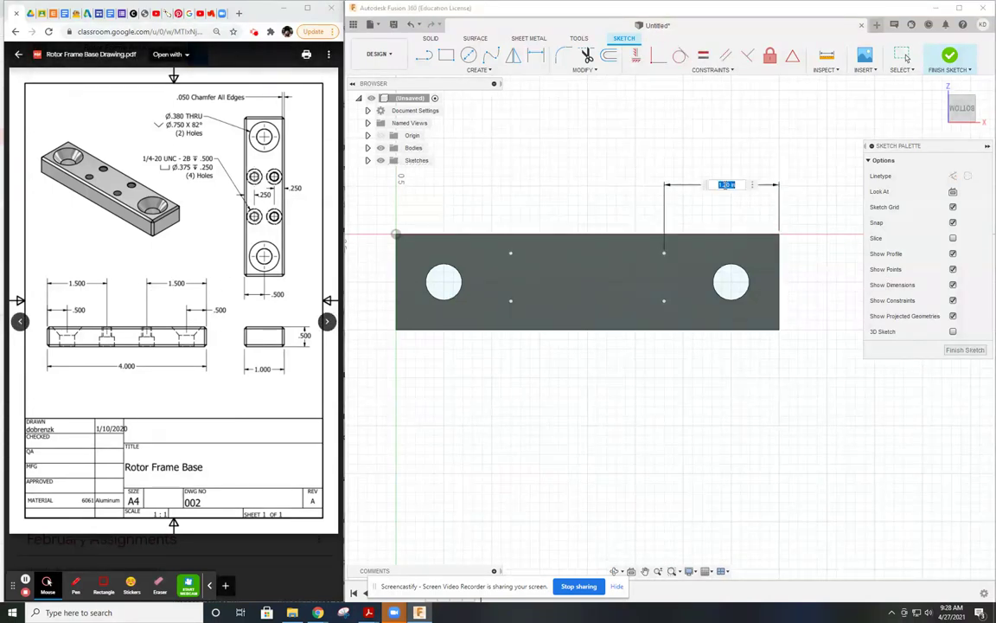
{"action": "type", "text": "1.5"}
{"action": "key", "text": "Return"}
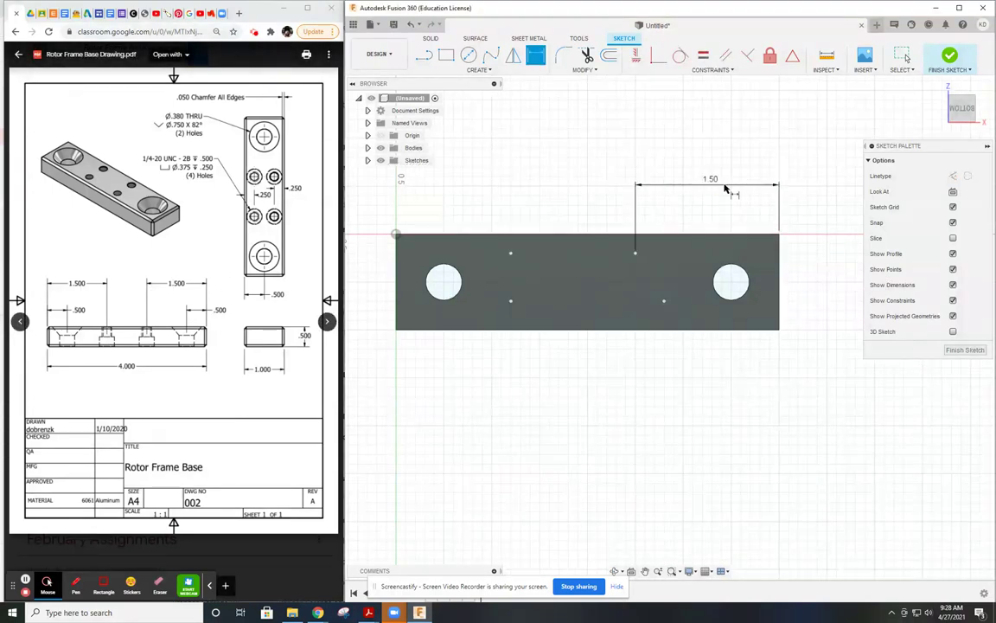
{"action": "left_click", "coordinate": [510, 252]}
{"action": "left_click", "coordinate": [398, 259]}
{"action": "left_click", "coordinate": [443, 195]}
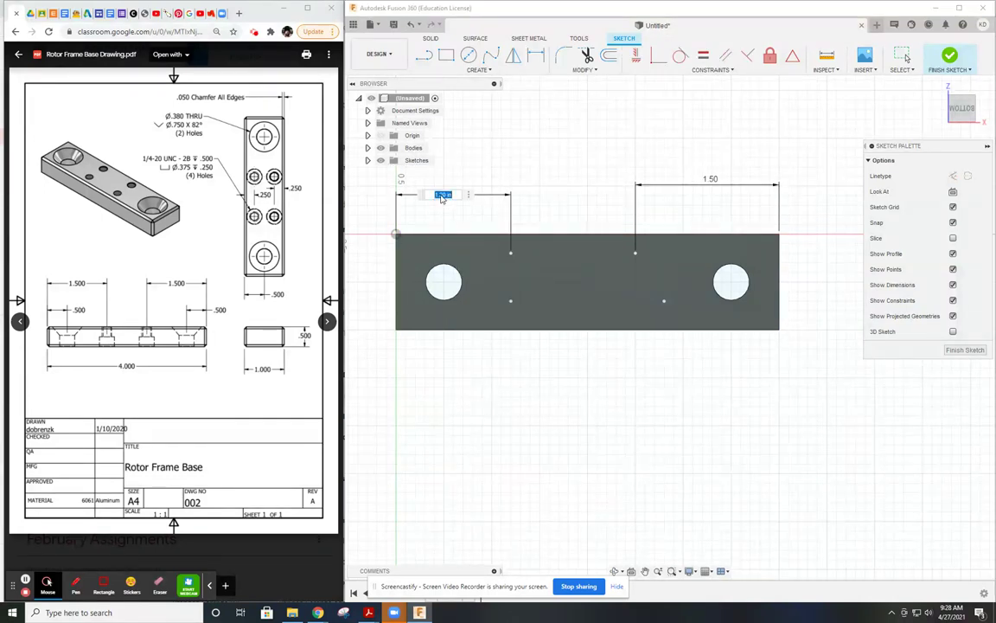
{"action": "type", "text": "1.5"}
{"action": "key", "text": "Return"}
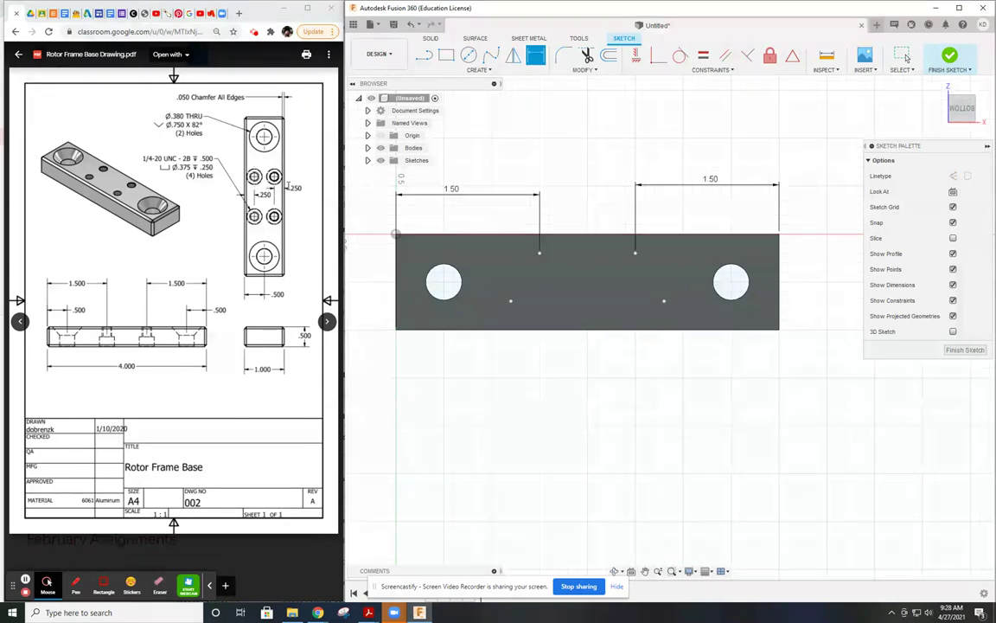
Dimension the points 0.25 in from the top and bottom long edges
{"action": "left_click", "coordinate": [537, 234]}
{"action": "left_click", "coordinate": [538, 253]}
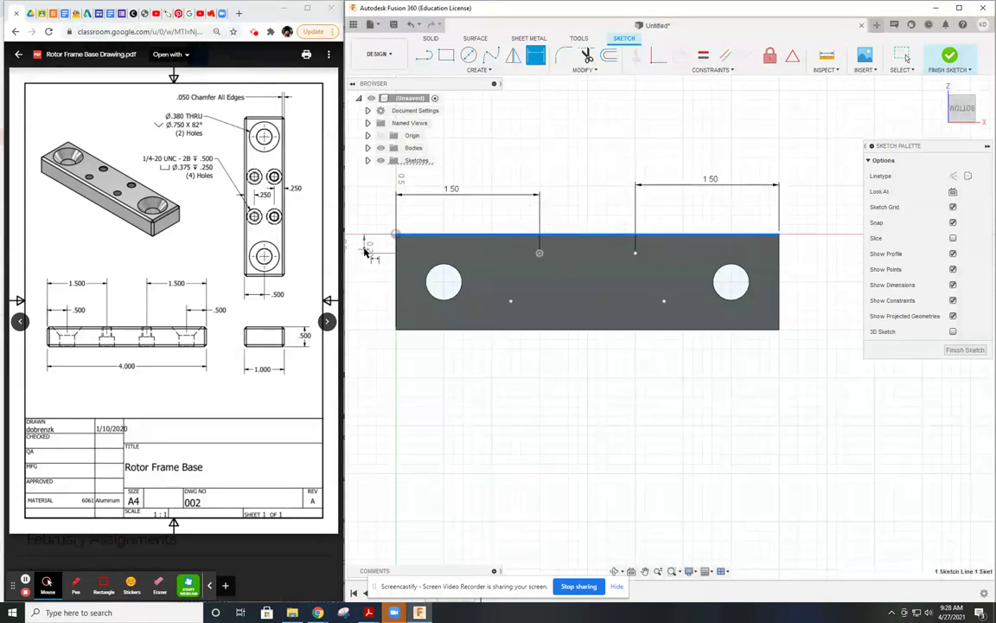
{"action": "left_click", "coordinate": [366, 247]}
{"action": "type", "text": ".25"}
{"action": "key", "text": "Return"}
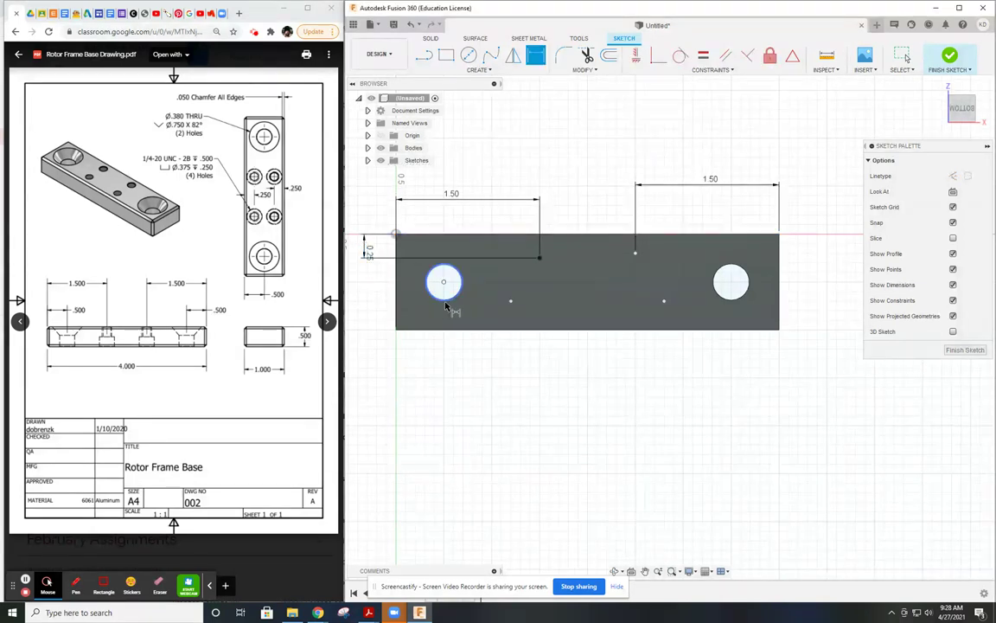
{"action": "left_click", "coordinate": [510, 301]}
{"action": "left_click", "coordinate": [396, 303]}
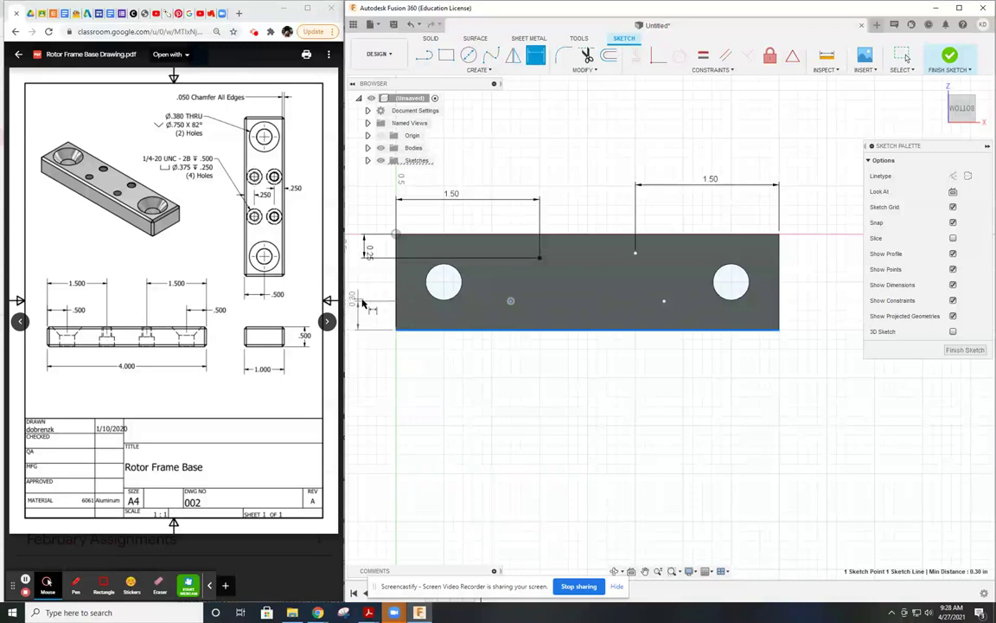
{"action": "left_click", "coordinate": [369, 311]}
{"action": "type", "text": ".25"}
{"action": "key", "text": "Return"}
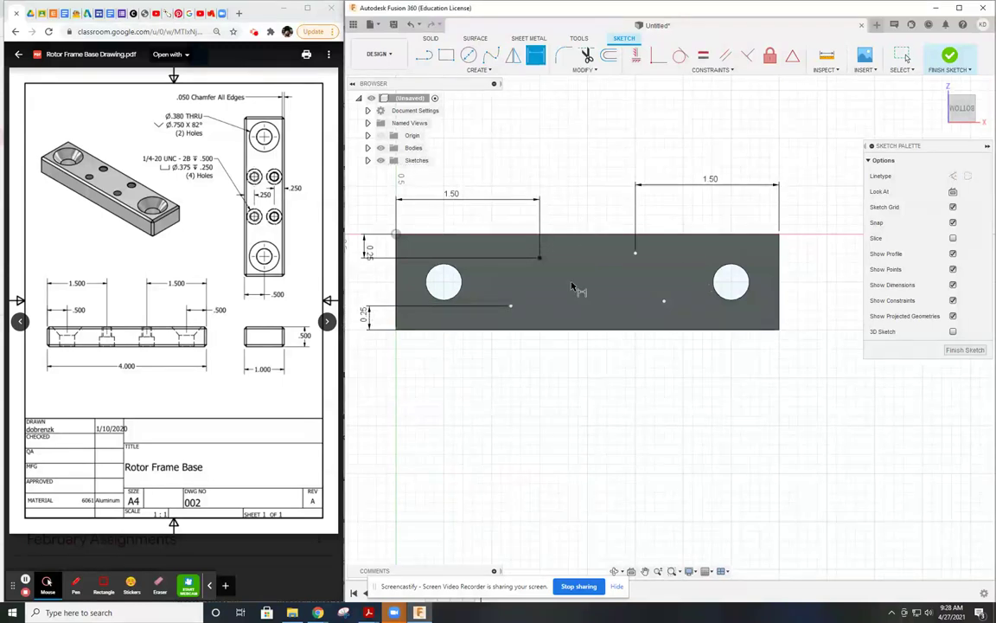
{"action": "left_click", "coordinate": [638, 58]}
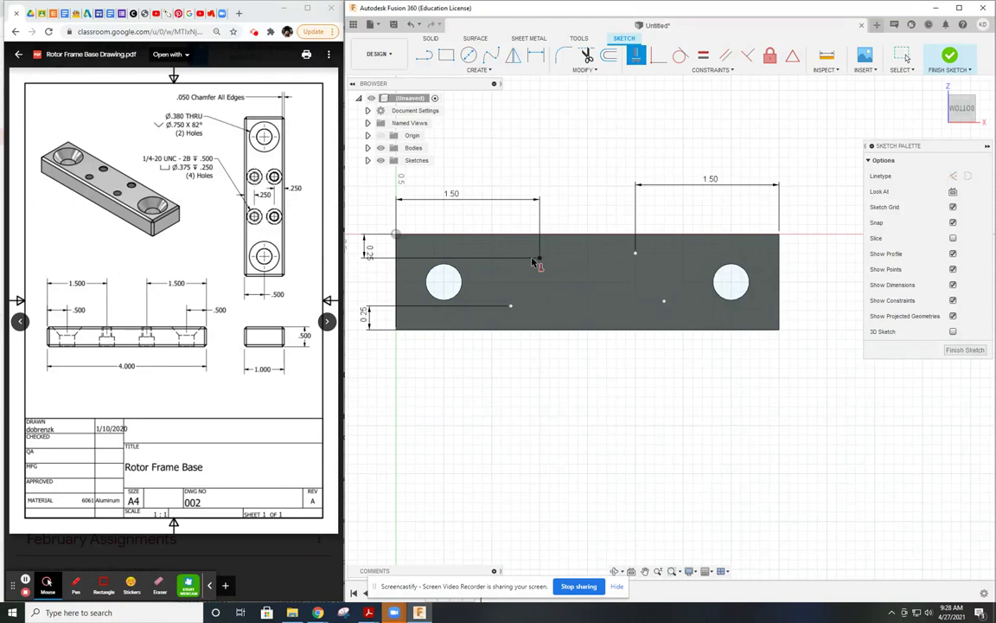
Constrain the four points so the rows are level and the lower point sits under its partner
{"action": "left_click_drag", "start_coordinate": [512, 308], "coordinate": [541, 305]}
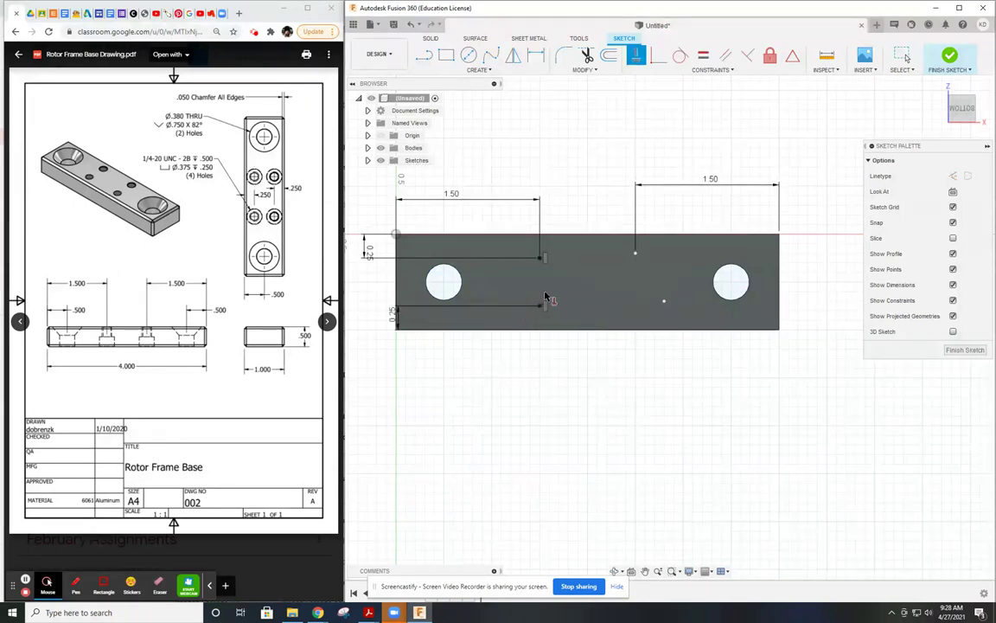
{"action": "left_click", "coordinate": [541, 257]}
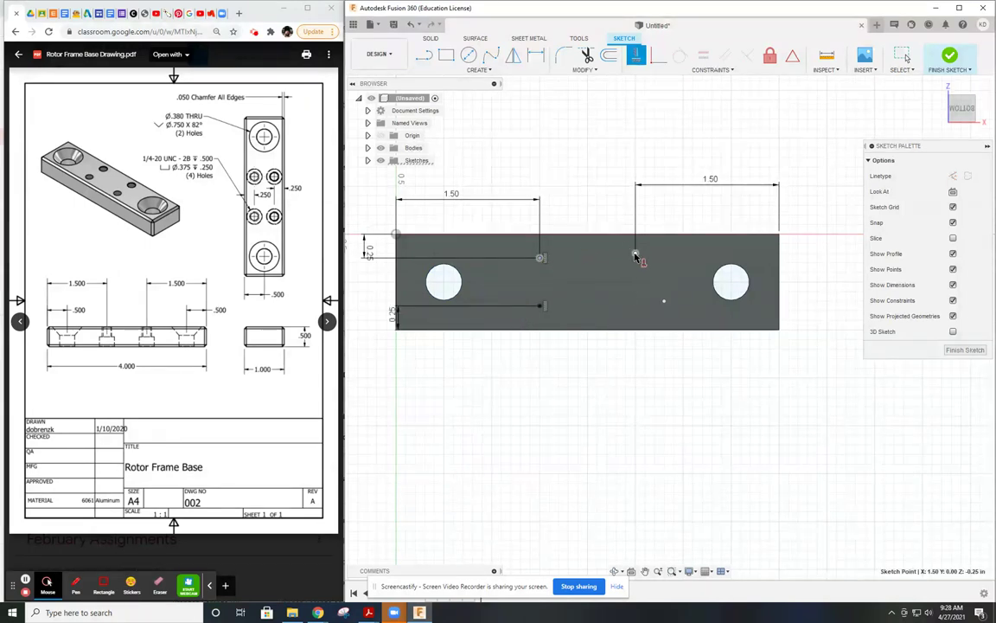
{"action": "left_click", "coordinate": [636, 252]}
{"action": "left_click", "coordinate": [540, 307]}
{"action": "left_click", "coordinate": [664, 301]}
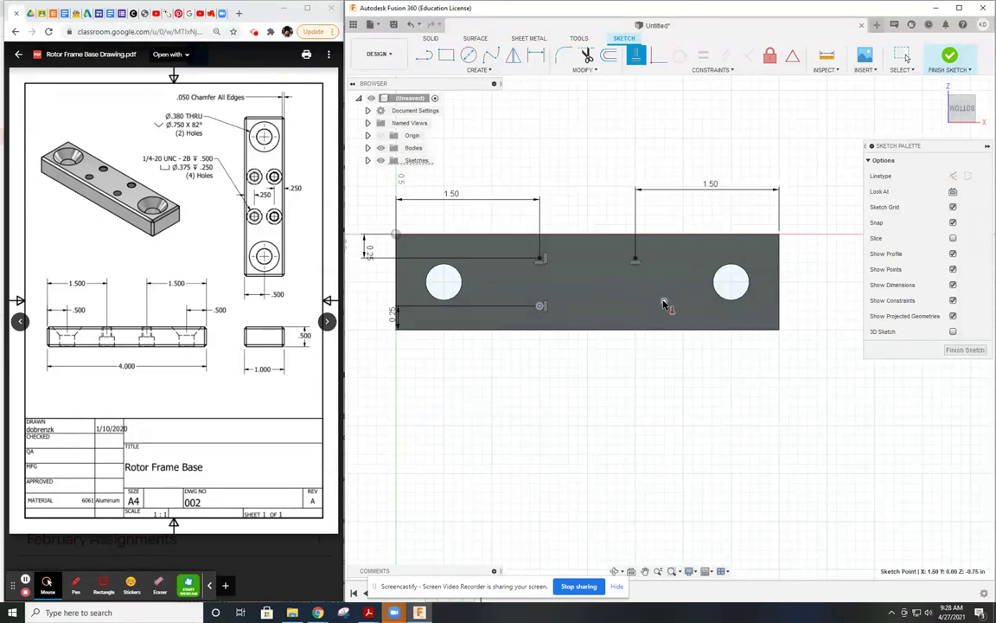
{"action": "left_click", "coordinate": [635, 256]}
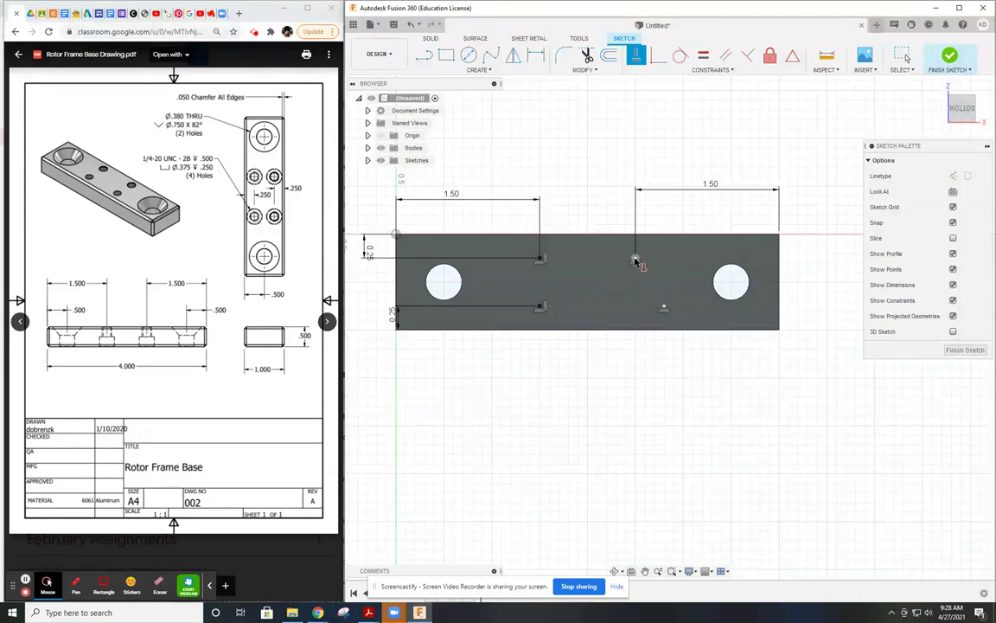
{"action": "left_click", "coordinate": [664, 307]}
{"action": "key", "text": "Escape"}
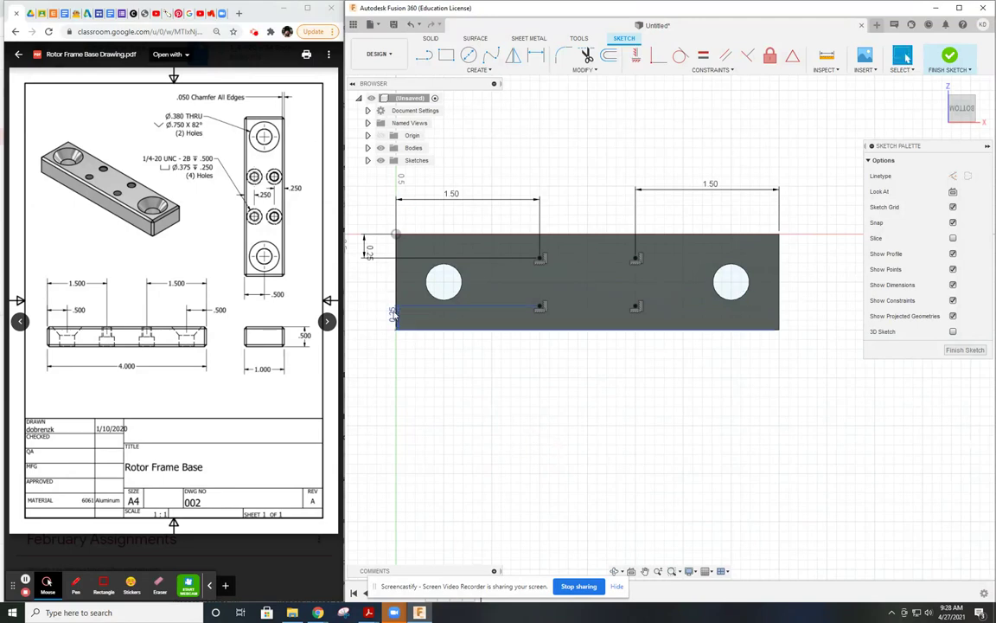
Move the lower 0.25 dimension out to the left of the sketch
{"action": "left_click_drag", "start_coordinate": [398, 315], "coordinate": [369, 314]}
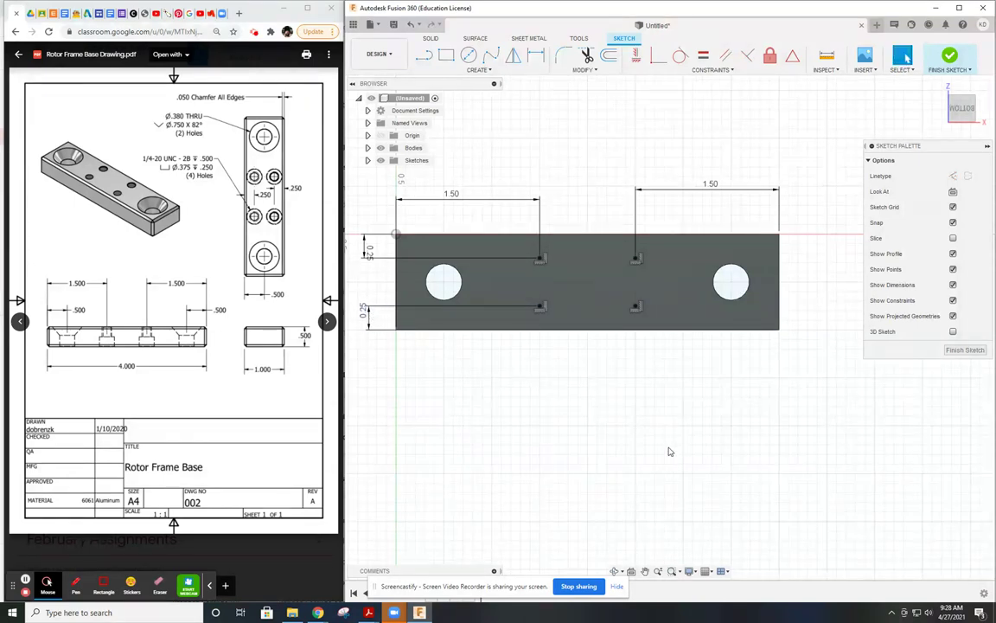
{"action": "scroll", "coordinate": [612, 406], "scroll_direction": "down", "scroll_amount": 2}
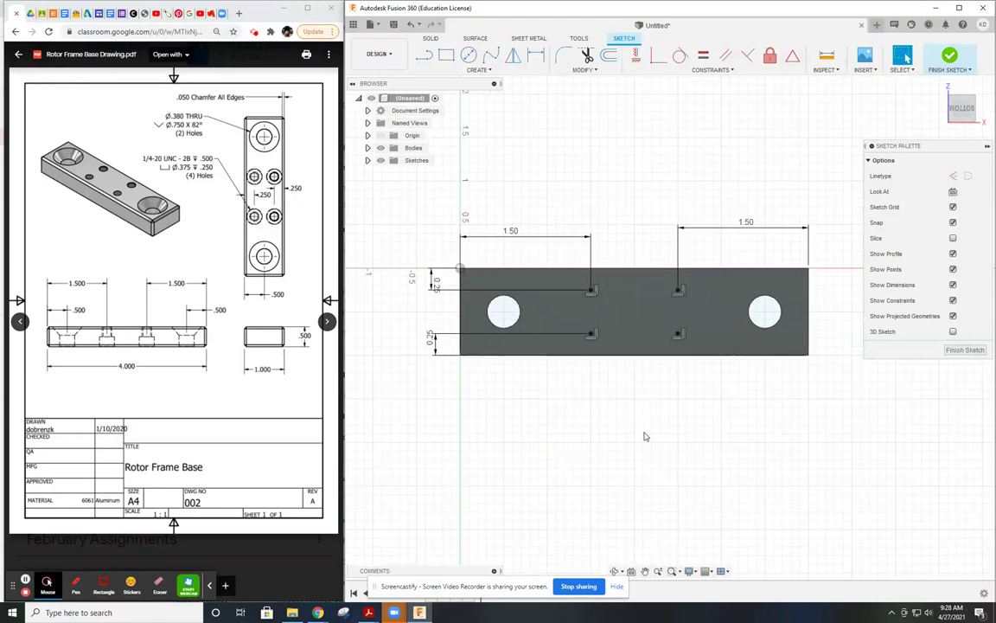
{"action": "scroll", "coordinate": [645, 436], "scroll_direction": "down", "scroll_amount": 2}
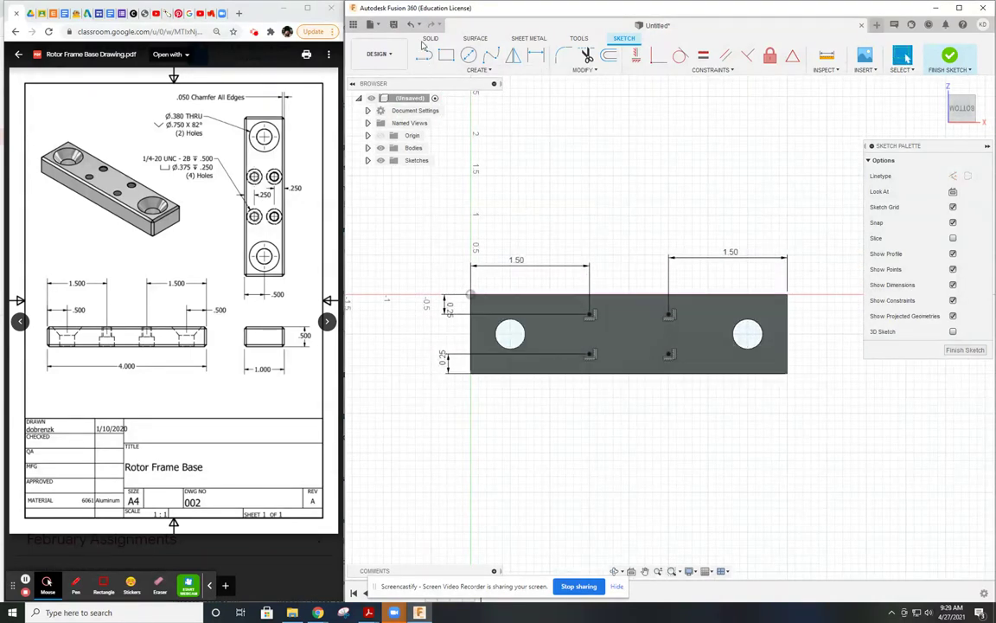
Start a Hole feature and select all four underside sketch points as placements
{"action": "key", "text": "h"}
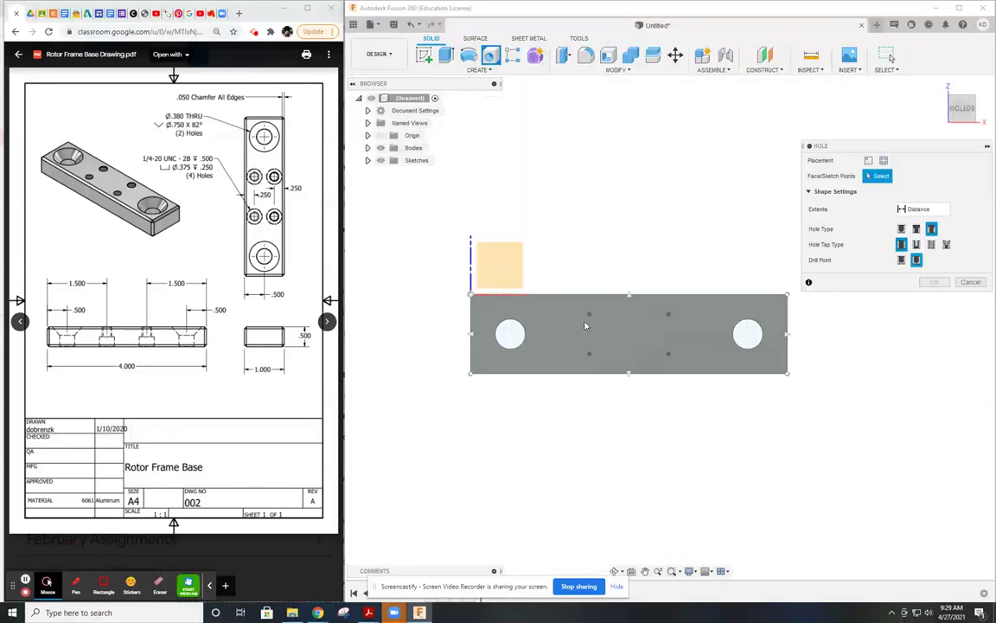
{"action": "left_click", "coordinate": [589, 315]}
{"action": "left_click", "coordinate": [669, 314]}
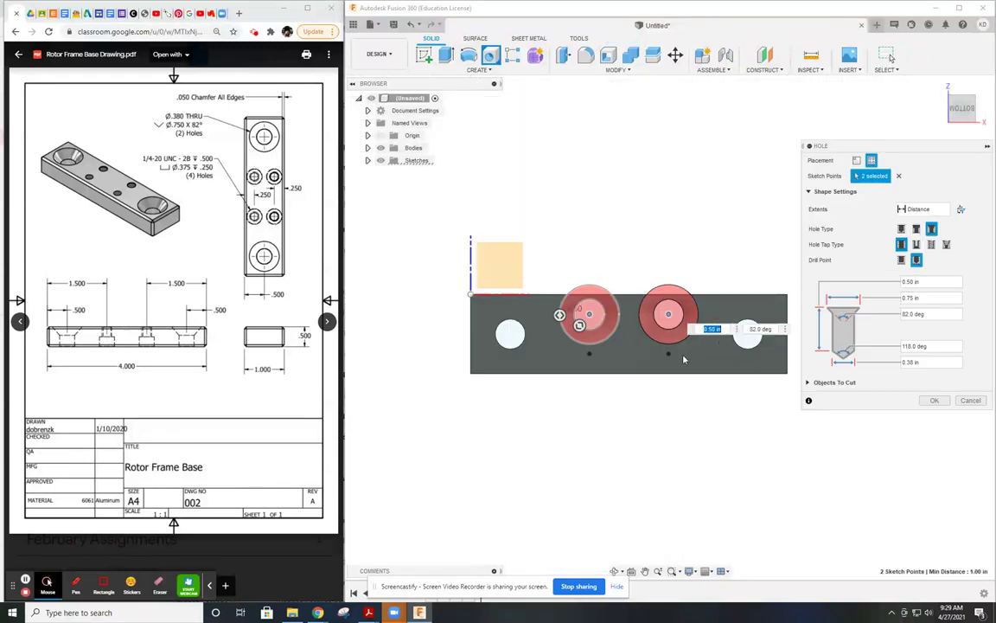
{"action": "left_click", "coordinate": [668, 355]}
{"action": "left_click", "coordinate": [589, 354]}
{"action": "middle_click_drag", "start_coordinate": [618, 400], "coordinate": [564, 382]}
{"action": "scroll", "coordinate": [552, 298], "scroll_direction": "up", "scroll_amount": 2}
{"action": "middle_click_drag", "start_coordinate": [550, 300], "coordinate": [554, 263]}
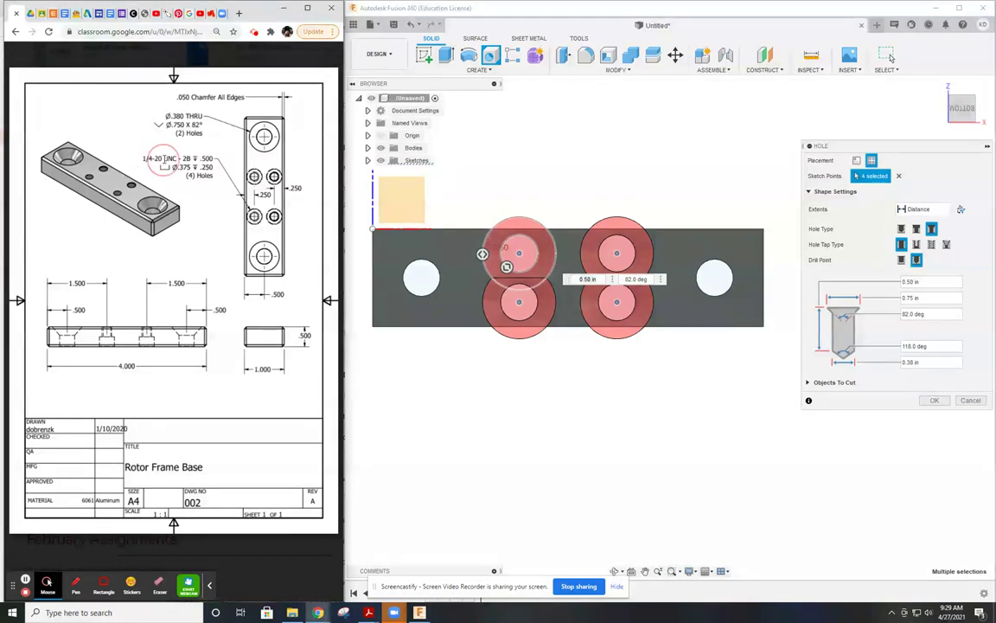
{"action": "left_click", "coordinate": [166, 161]}
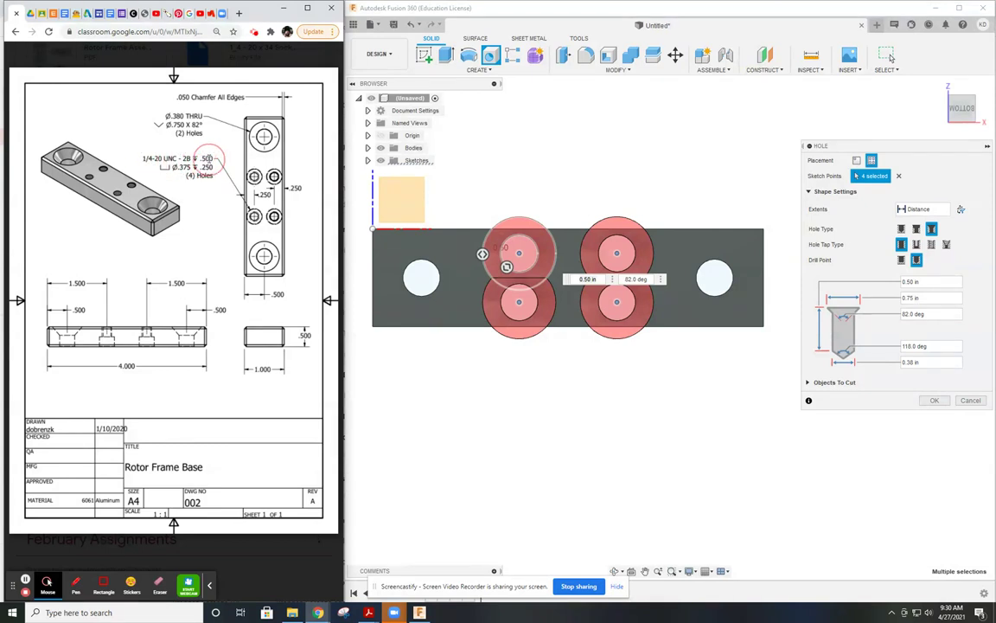
Make the holes tapped counterbores with 0.375 in diameter and 0.25 in depth
{"action": "left_click", "coordinate": [917, 230]}
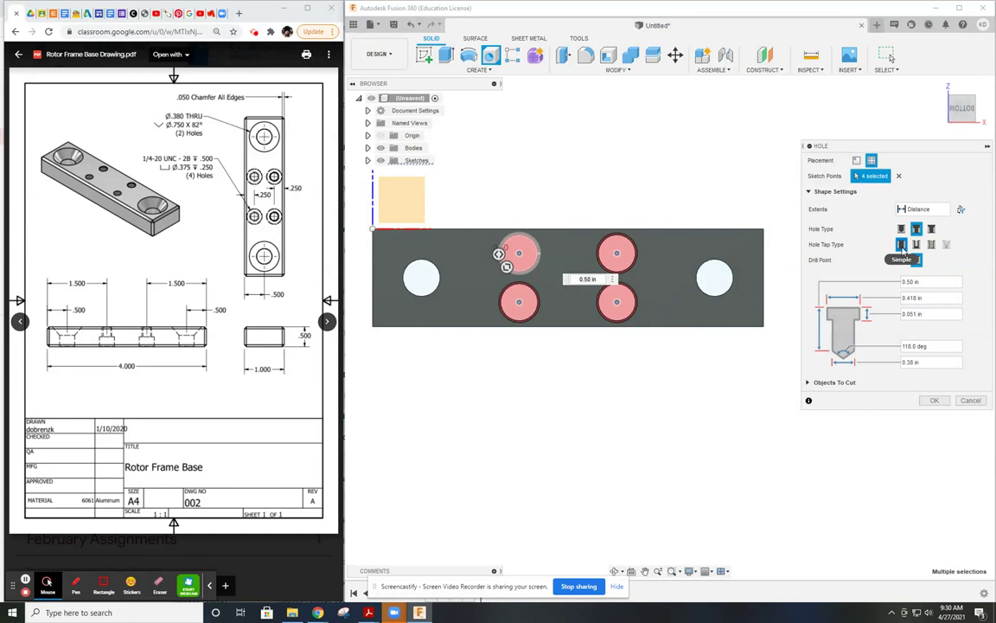
{"action": "left_click", "coordinate": [931, 244]}
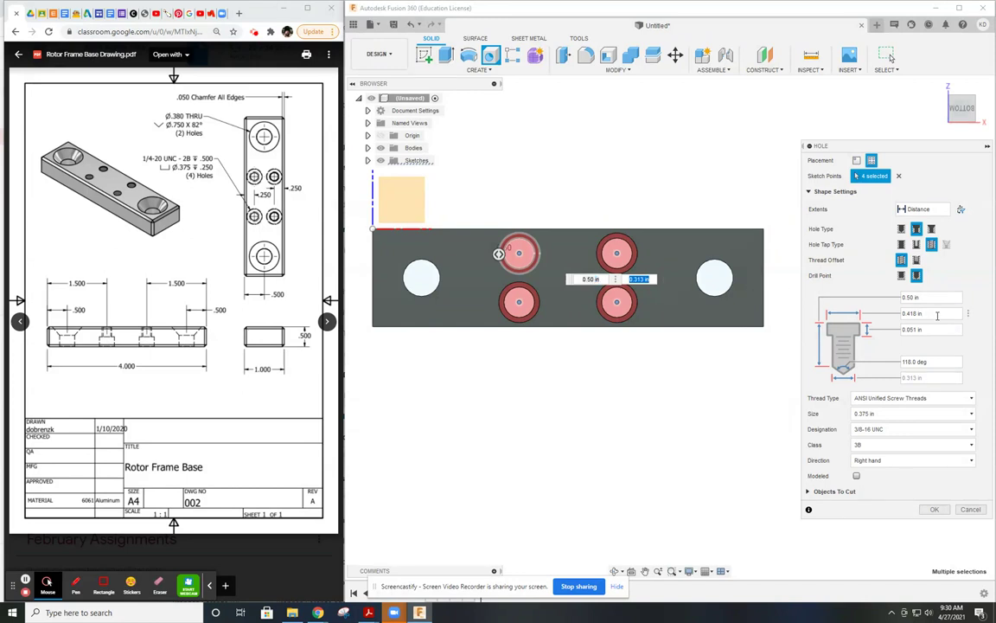
{"action": "left_click", "coordinate": [936, 315]}
{"action": "type", "text": "375"}
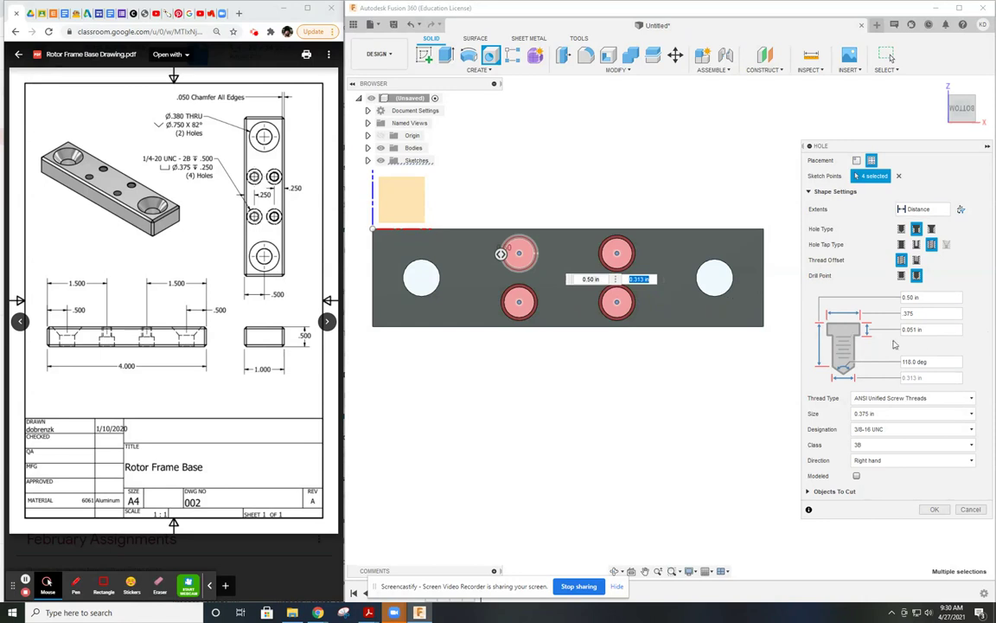
{"action": "left_click", "coordinate": [927, 329]}
{"action": "key", "text": "BackSpace"}
{"action": "left_click", "coordinate": [899, 399]}
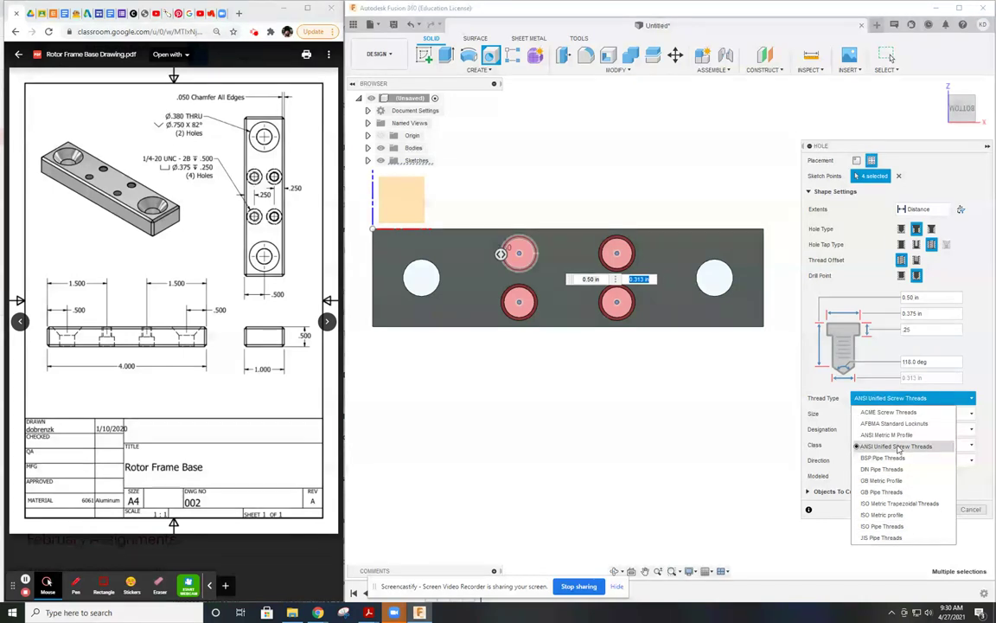
Keep ANSI Unified Screw Threads; set size 0.25 in, designation 1/4-20 UNC, class 2B
{"action": "left_click", "coordinate": [896, 447]}
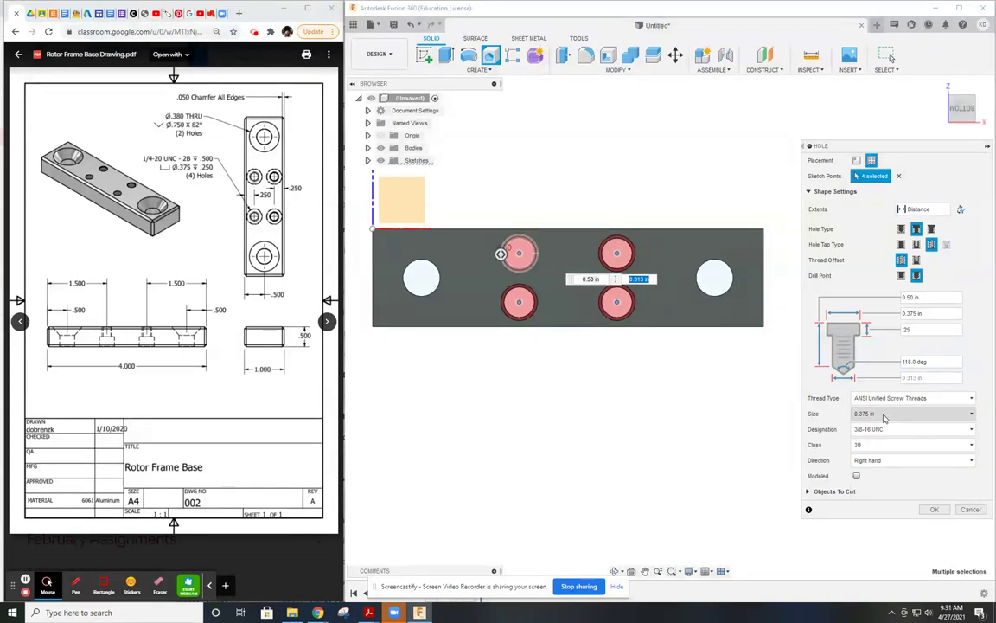
{"action": "left_click", "coordinate": [870, 414]}
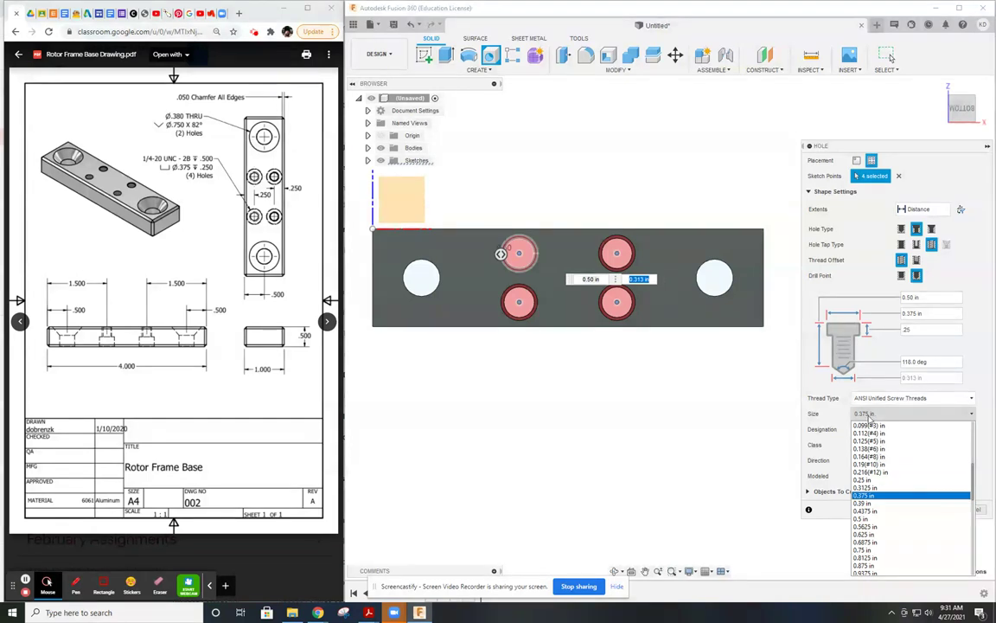
{"action": "left_click", "coordinate": [736, 425]}
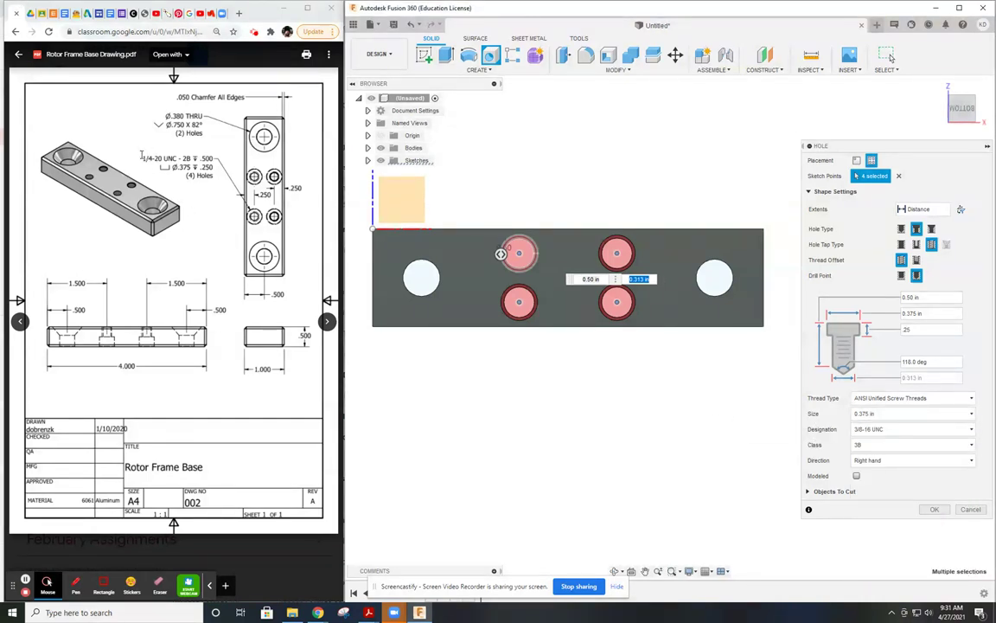
{"action": "left_click", "coordinate": [912, 414]}
{"action": "scroll", "coordinate": [911, 489], "scroll_direction": "up", "scroll_amount": 5}
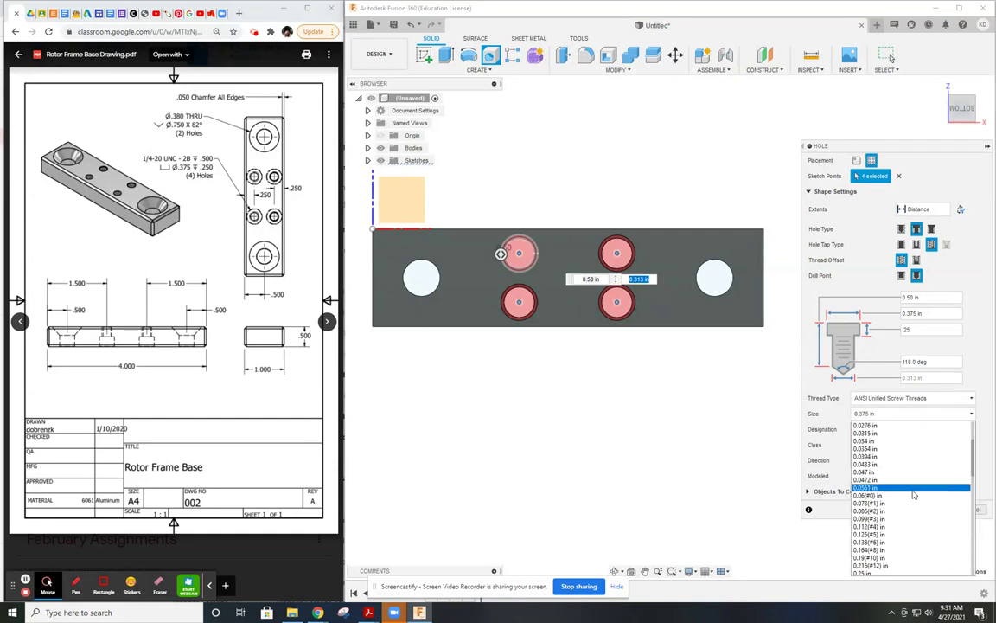
{"action": "scroll", "coordinate": [912, 489], "scroll_direction": "down", "scroll_amount": 7}
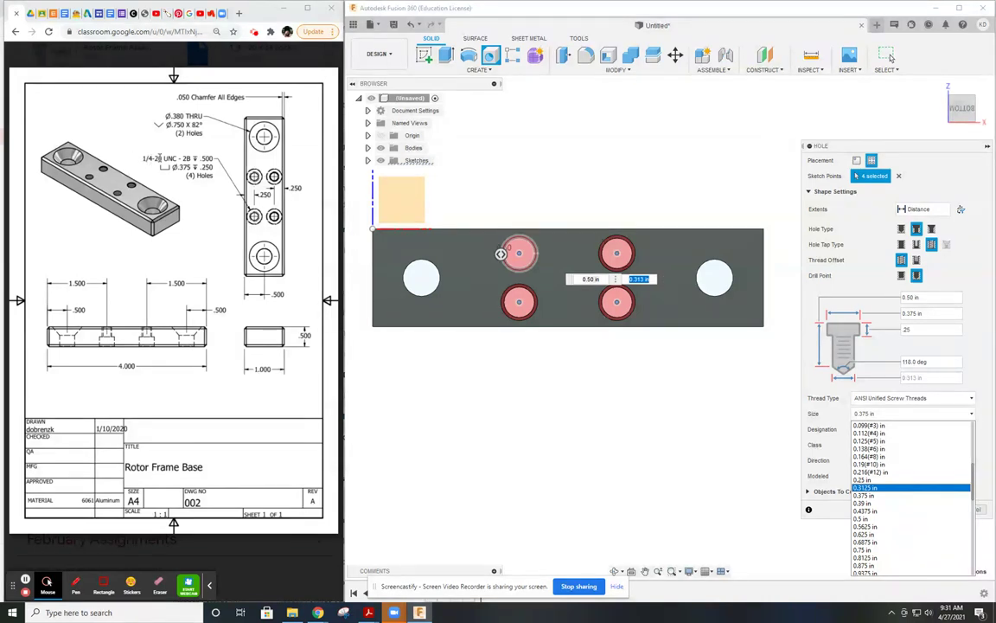
{"action": "left_click", "coordinate": [866, 480]}
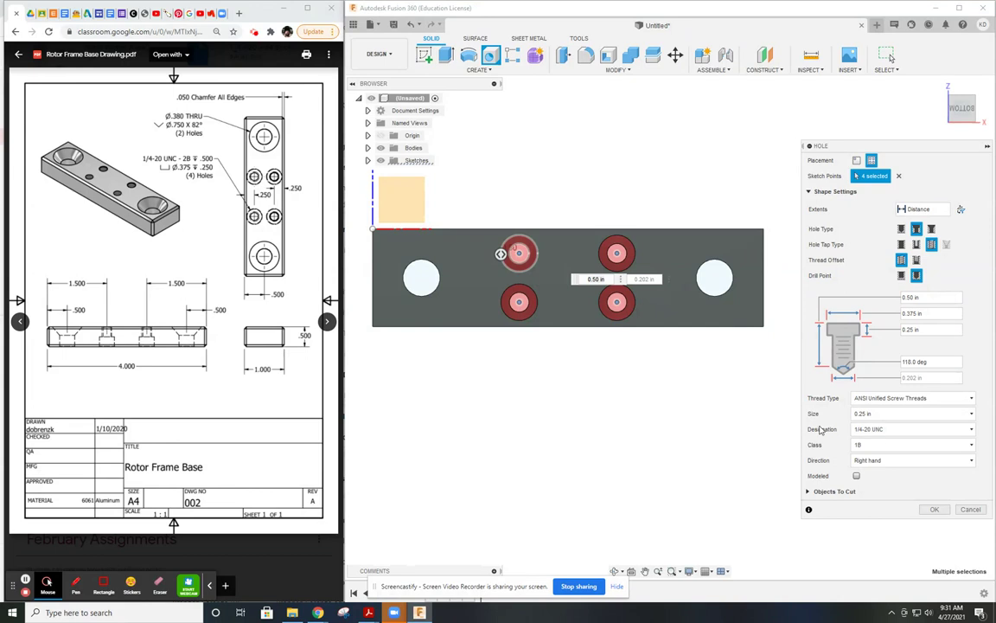
{"action": "left_click", "coordinate": [872, 429]}
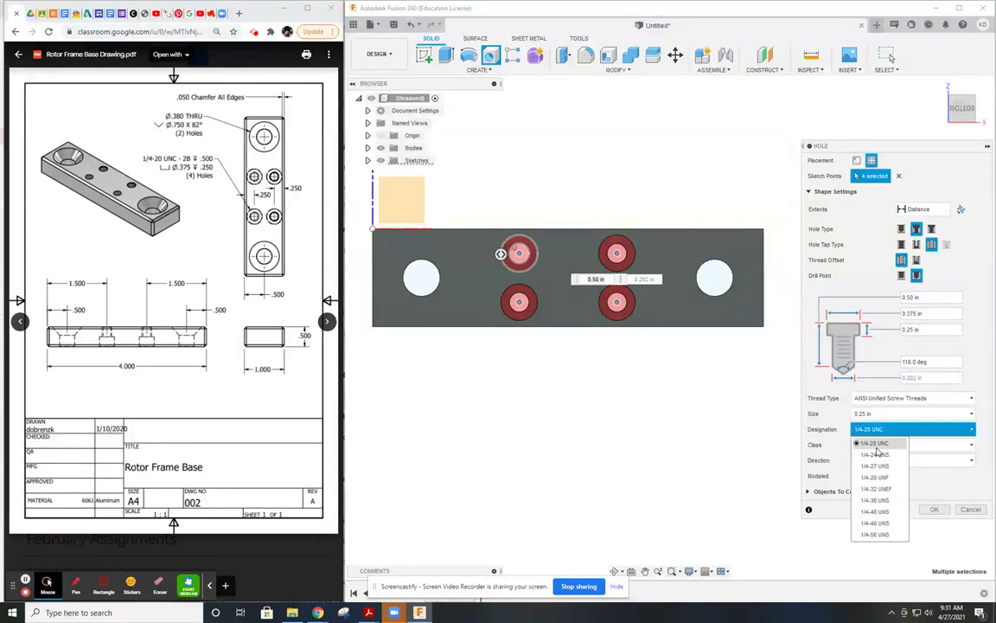
{"action": "left_click", "coordinate": [870, 444]}
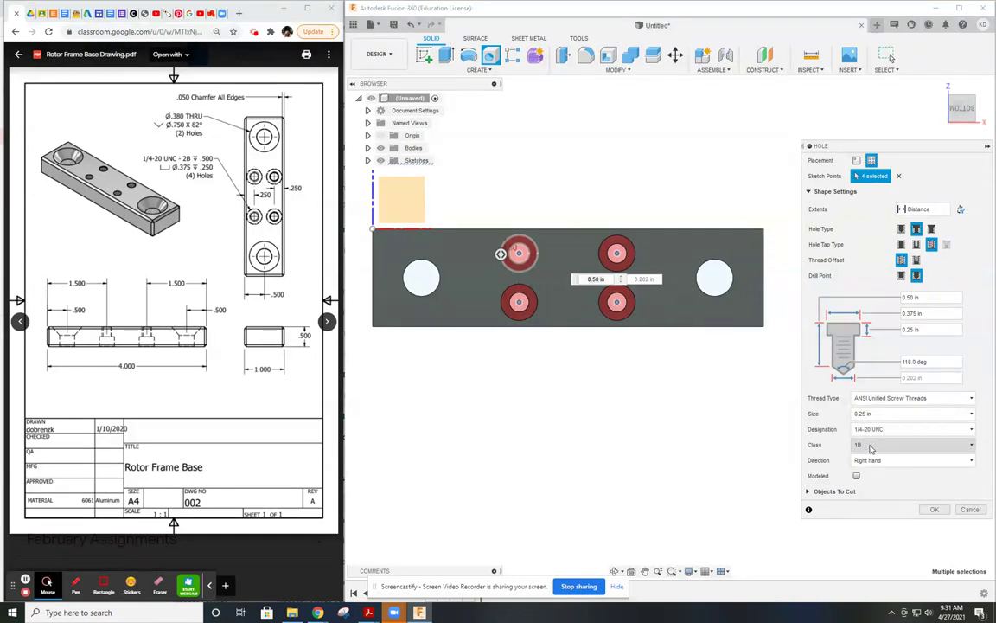
{"action": "left_click", "coordinate": [868, 444]}
{"action": "left_click", "coordinate": [864, 469]}
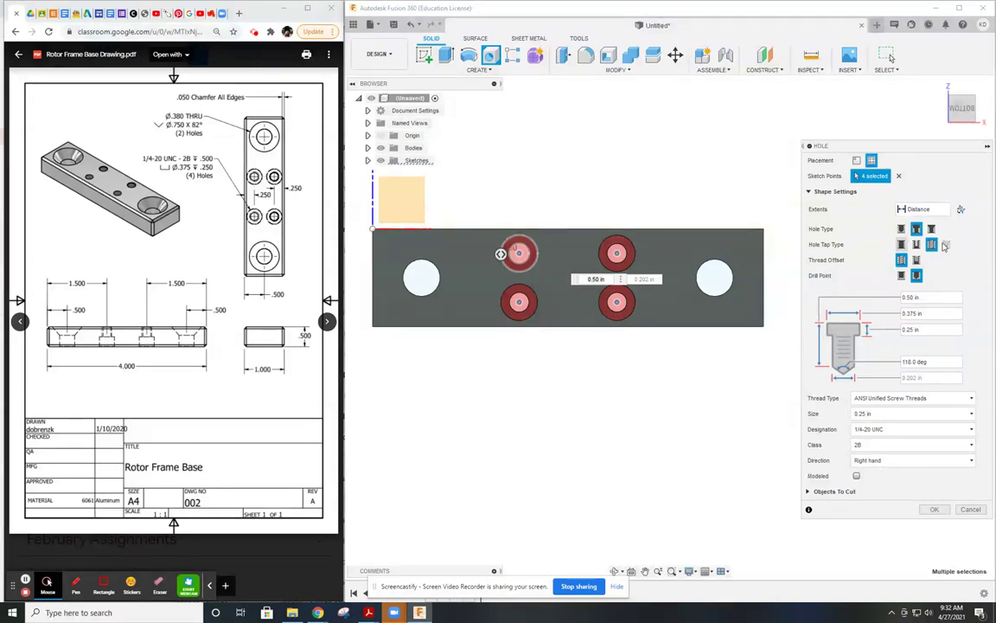
Confirm the four 1/4-20 counterbored tapped holes in the block's underside and inspect the finished part
{"action": "middle_click_drag", "start_coordinate": [701, 401], "coordinate": [538, 313], "text": "shift"}
{"action": "left_click", "coordinate": [935, 509]}
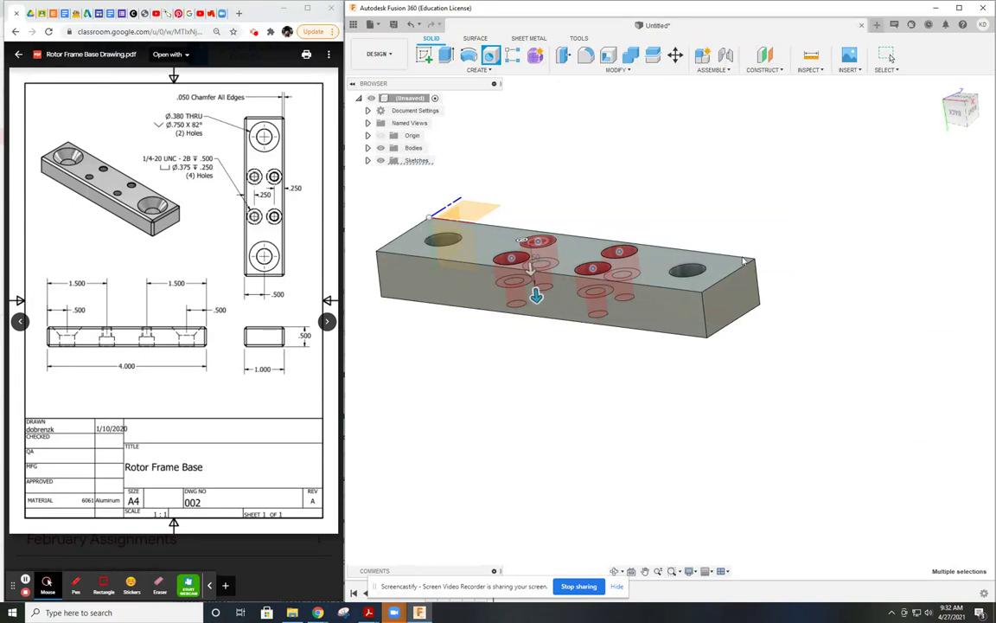
{"action": "middle_click_drag", "start_coordinate": [757, 212], "coordinate": [878, 78], "text": "shift"}
{"action": "middle_click_drag", "start_coordinate": [734, 346], "coordinate": [610, 276], "text": "shift"}
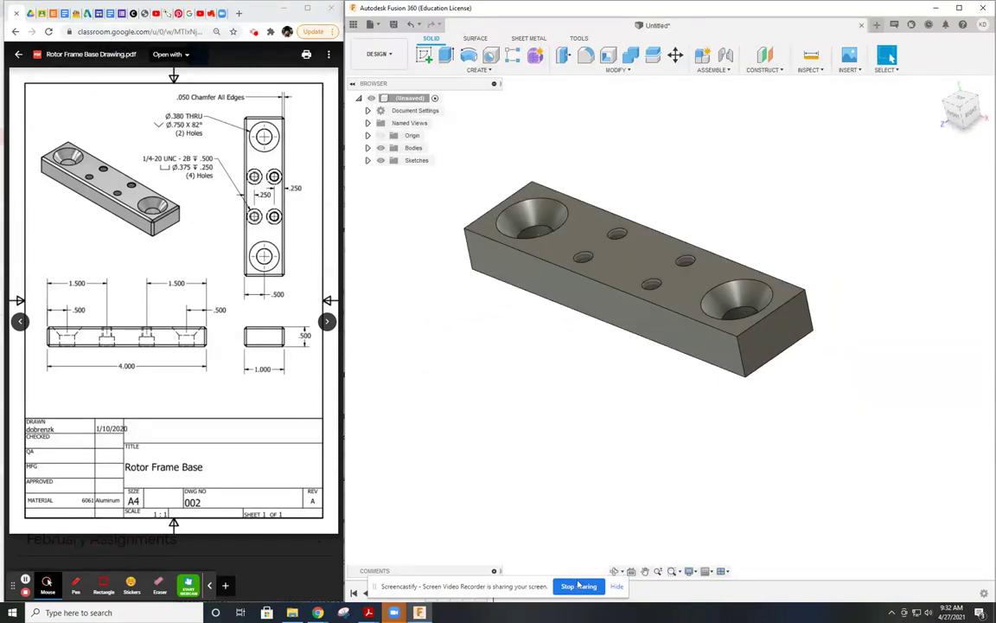